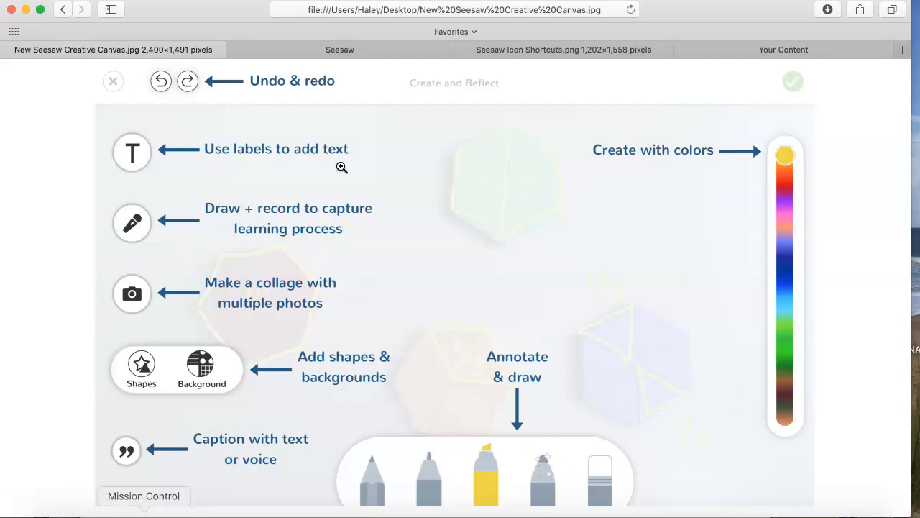
- Switch to Seesaw, leave the activity library for the Test class, and view its Journal and Activities pages
{"action": "left_click", "coordinate": [365, 51]}
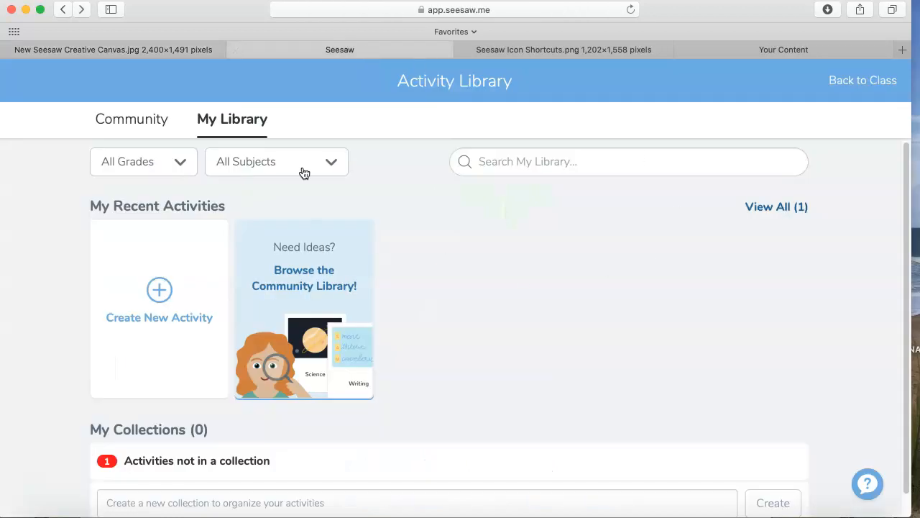
{"action": "left_click", "coordinate": [867, 83]}
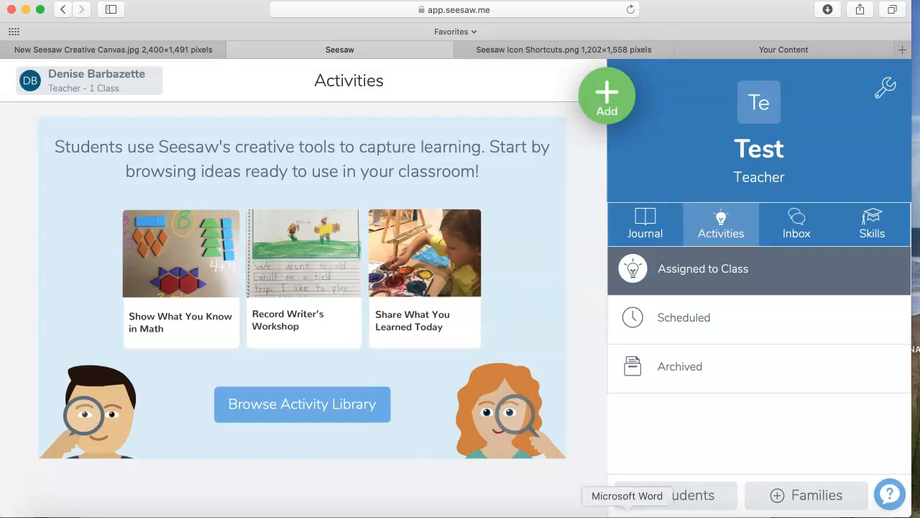
{"action": "left_click", "coordinate": [668, 226]}
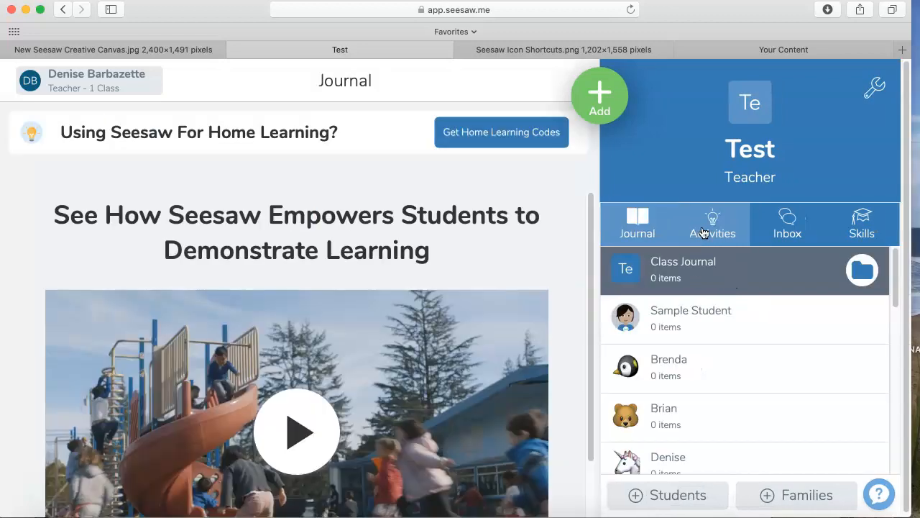
{"action": "left_click", "coordinate": [704, 232]}
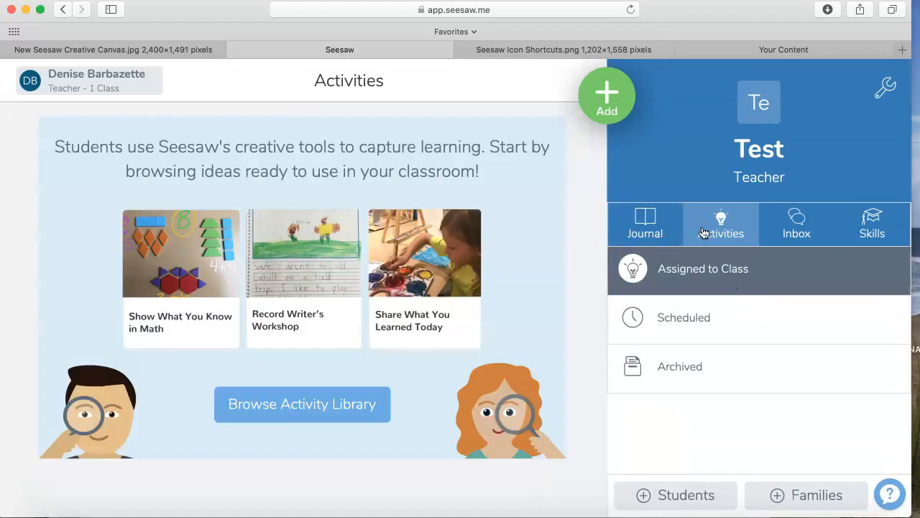
- Create a new activity in My Library and name it "Getting to Know You"
{"action": "left_click", "coordinate": [608, 105]}
{"action": "left_click", "coordinate": [490, 162]}
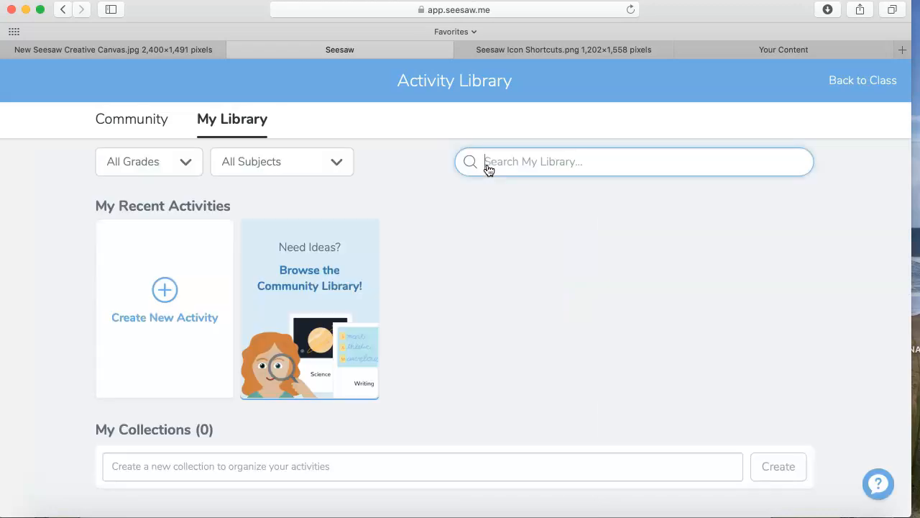
{"action": "left_click", "coordinate": [164, 295]}
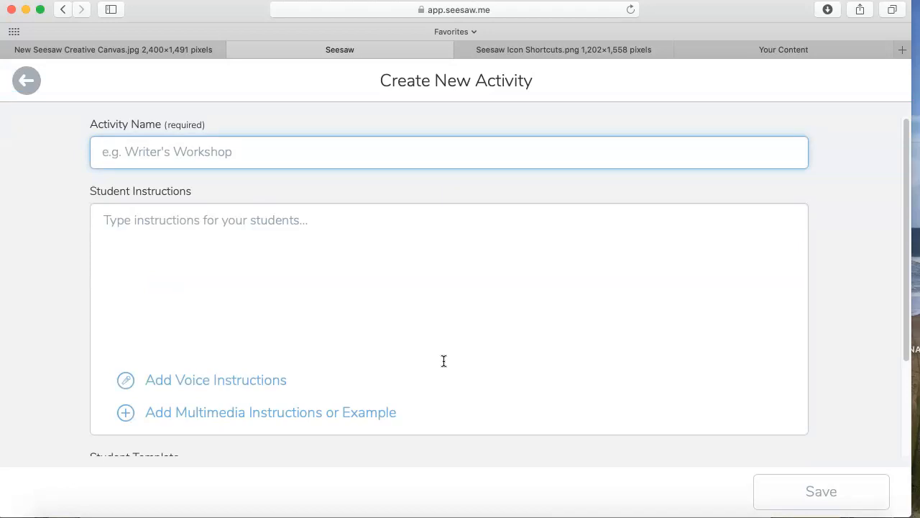
{"action": "type", "text": "Gettin to"}
{"action": "key", "text": "BackSpace"}
{"action": "key", "text": "BackSpace"}
{"action": "key", "text": "BackSpace"}
{"action": "type", "text": "g to Know You"}
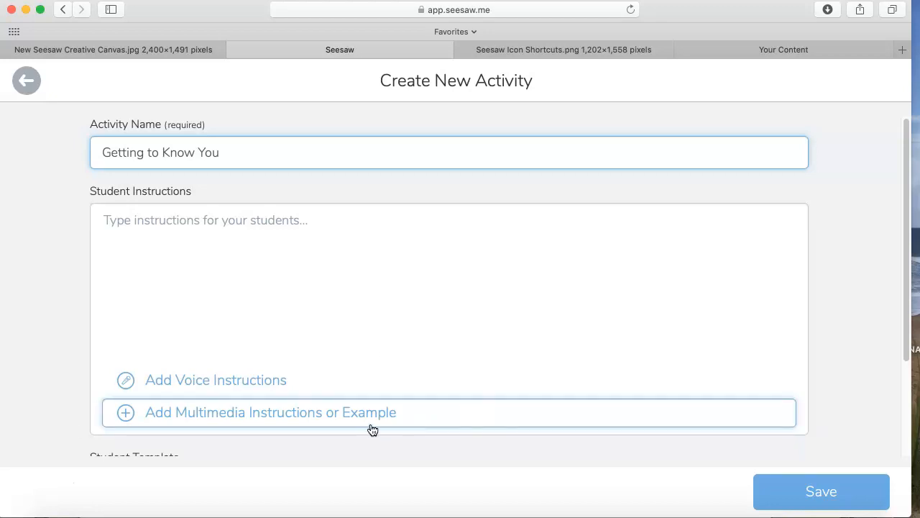
- Upload All About Me.png from the computer's Desktop as the template for student responses
{"action": "scroll", "coordinate": [836, 342], "scroll_direction": "down", "scroll_amount": 5}
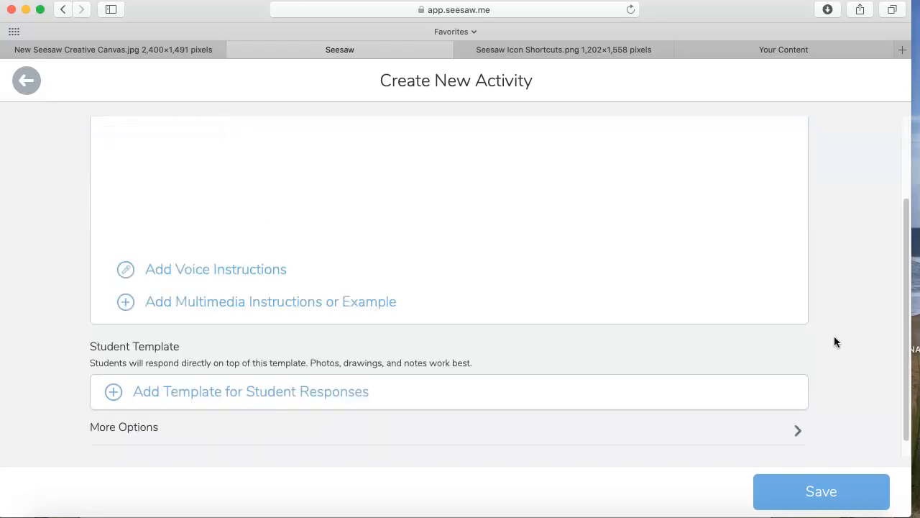
{"action": "left_click", "coordinate": [217, 390]}
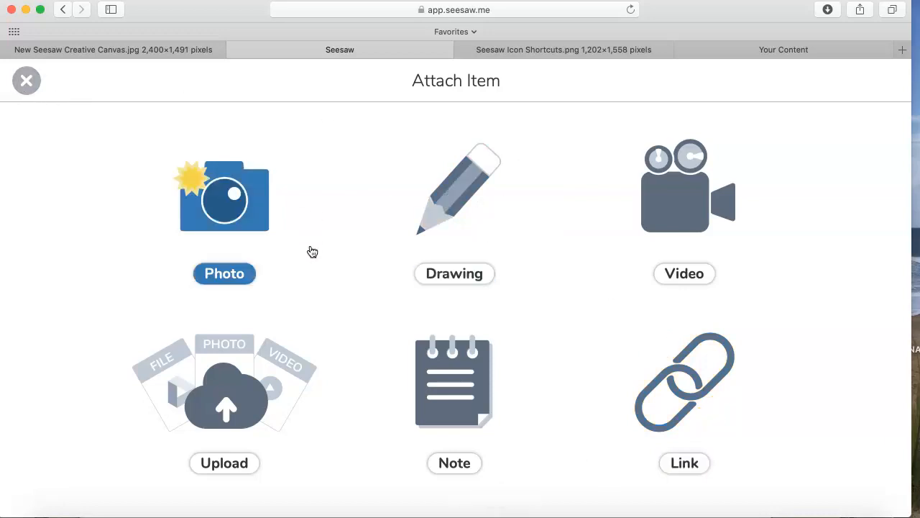
{"action": "left_click", "coordinate": [235, 425]}
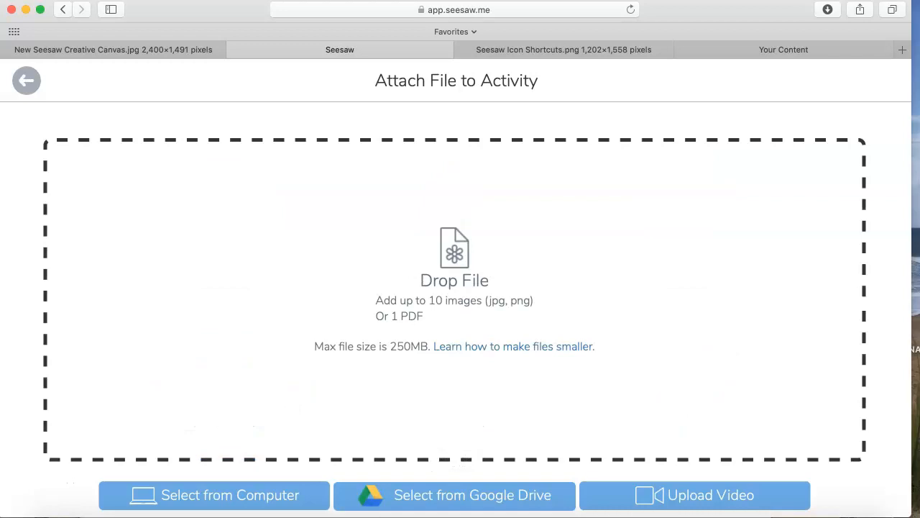
{"action": "left_click", "coordinate": [252, 501]}
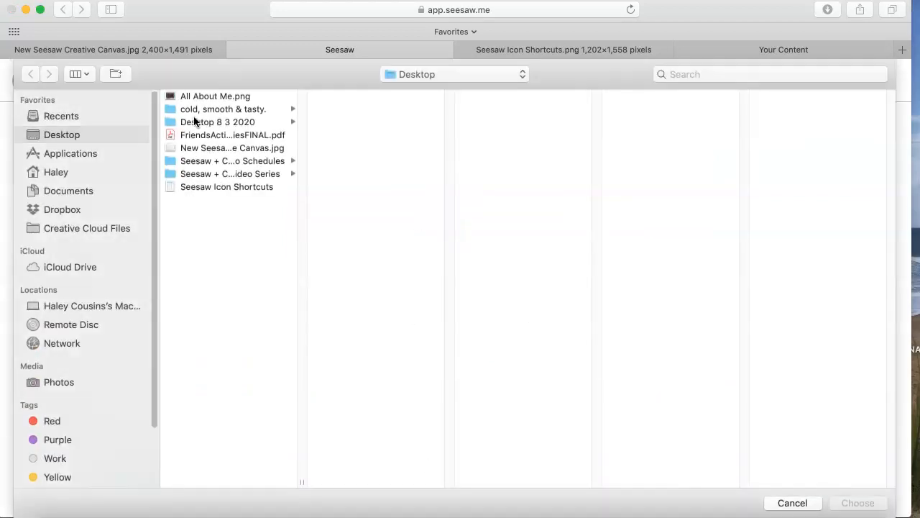
{"action": "left_click", "coordinate": [207, 98]}
{"action": "left_click", "coordinate": [858, 502]}
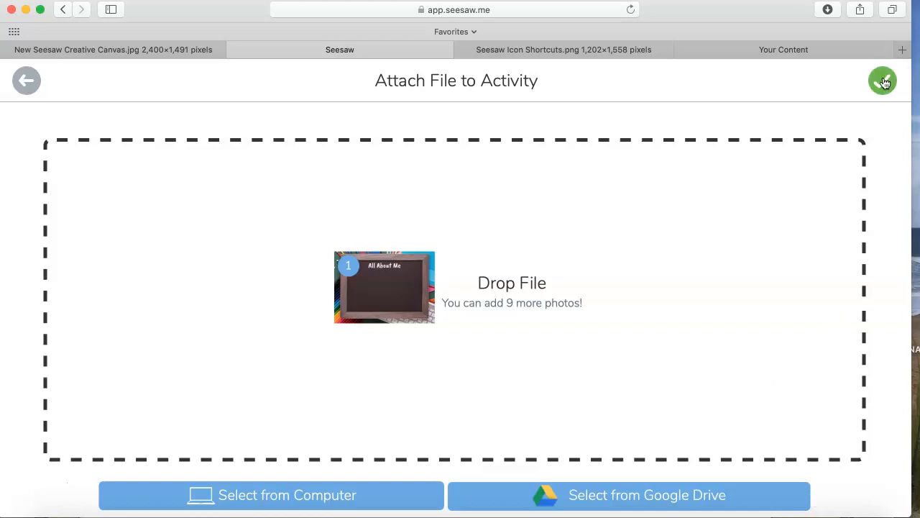
{"action": "left_click", "coordinate": [883, 81]}
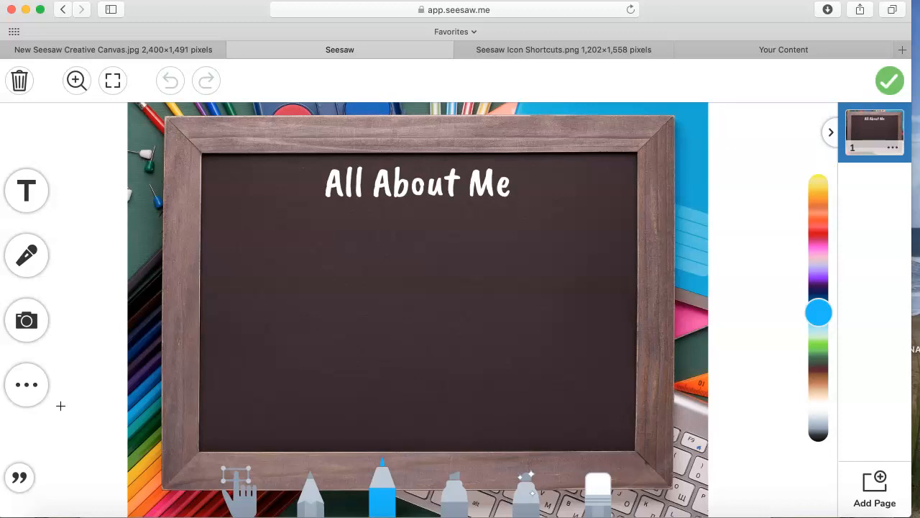
- Add a blue rectangle shape, enlarge it and place it in the chalkboard's upper-left area below the "All About Me" title
{"action": "left_click", "coordinate": [29, 405]}
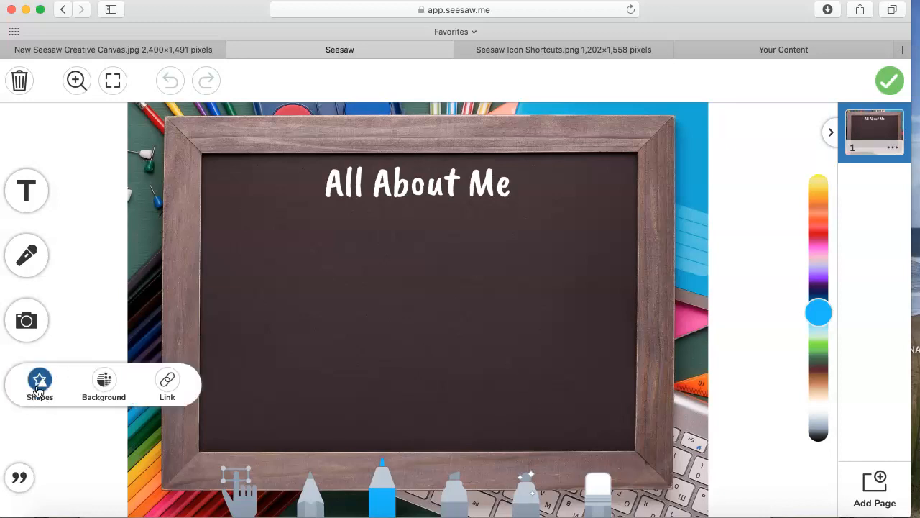
{"action": "left_click", "coordinate": [39, 390]}
{"action": "scroll", "coordinate": [469, 448], "scroll_direction": "down", "scroll_amount": 2}
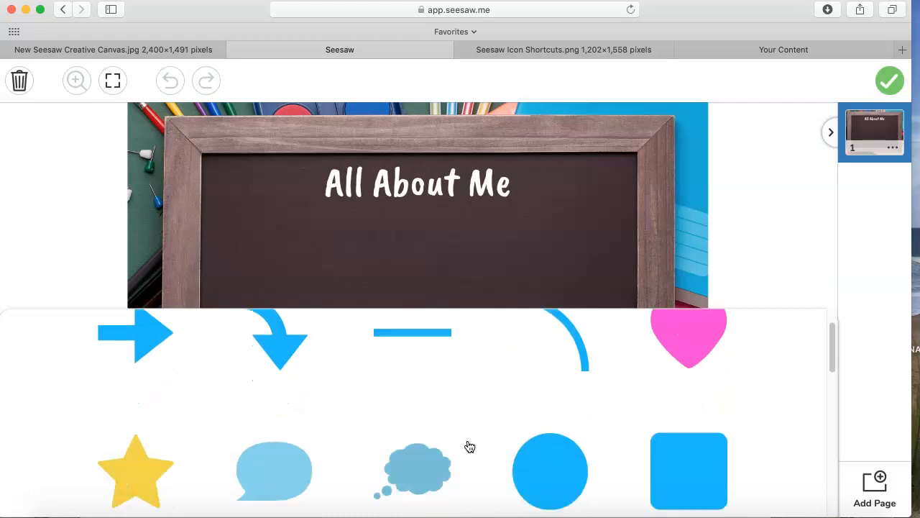
{"action": "scroll", "coordinate": [469, 447], "scroll_direction": "down", "scroll_amount": 5}
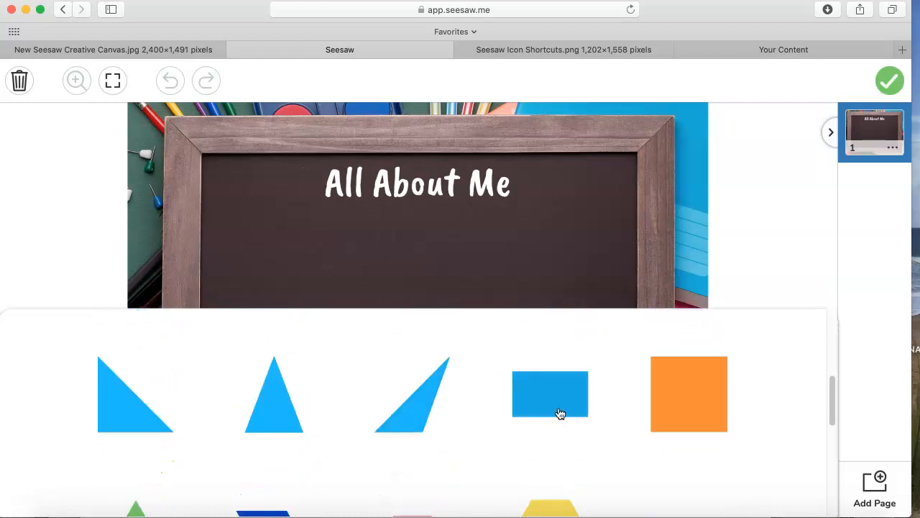
{"action": "left_click", "coordinate": [560, 414]}
{"action": "left_click_drag", "start_coordinate": [388, 203], "coordinate": [394, 325]}
{"action": "left_click_drag", "start_coordinate": [287, 265], "coordinate": [290, 259]}
- Lock the blue rectangle in place on the template
{"action": "left_click", "coordinate": [25, 194]}
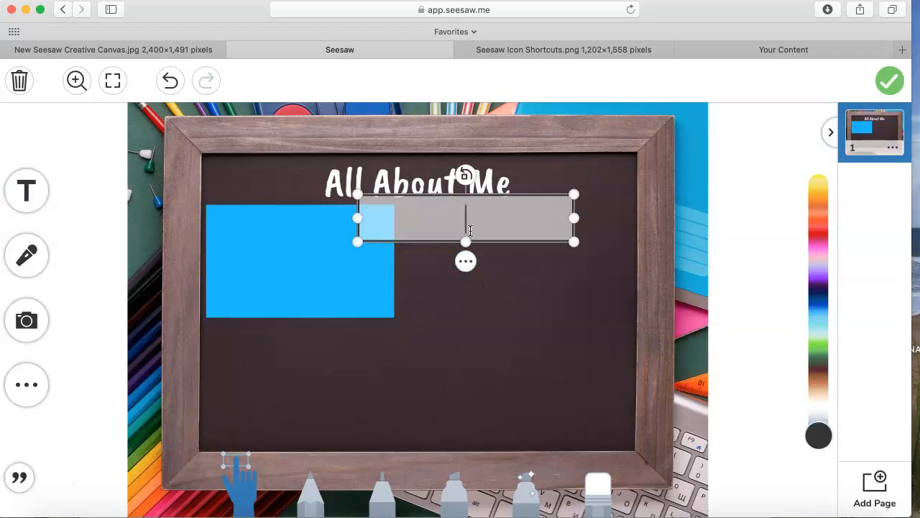
{"action": "left_click", "coordinate": [598, 170]}
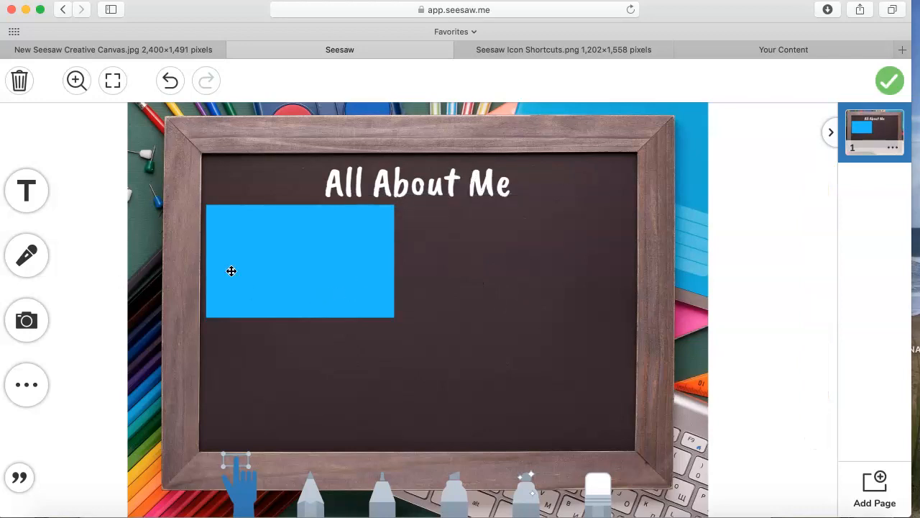
{"action": "left_click", "coordinate": [340, 268]}
{"action": "left_click", "coordinate": [300, 337]}
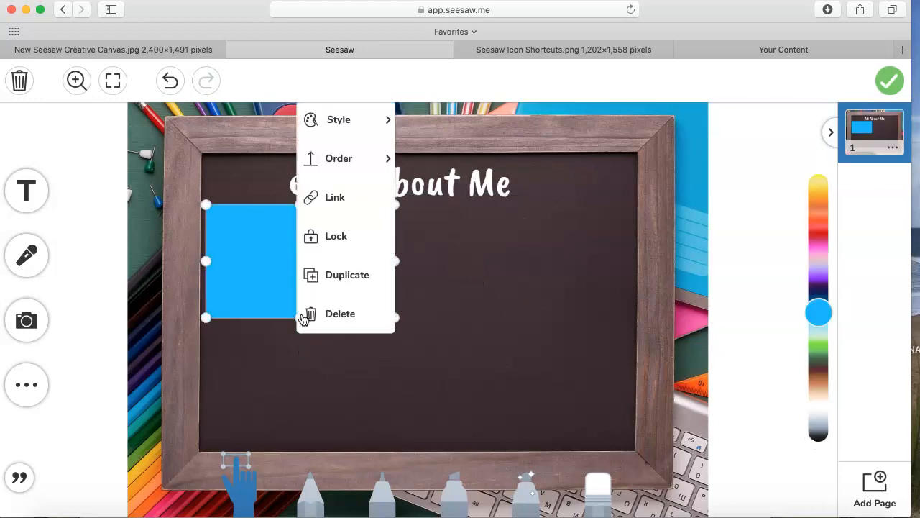
{"action": "left_click", "coordinate": [343, 243]}
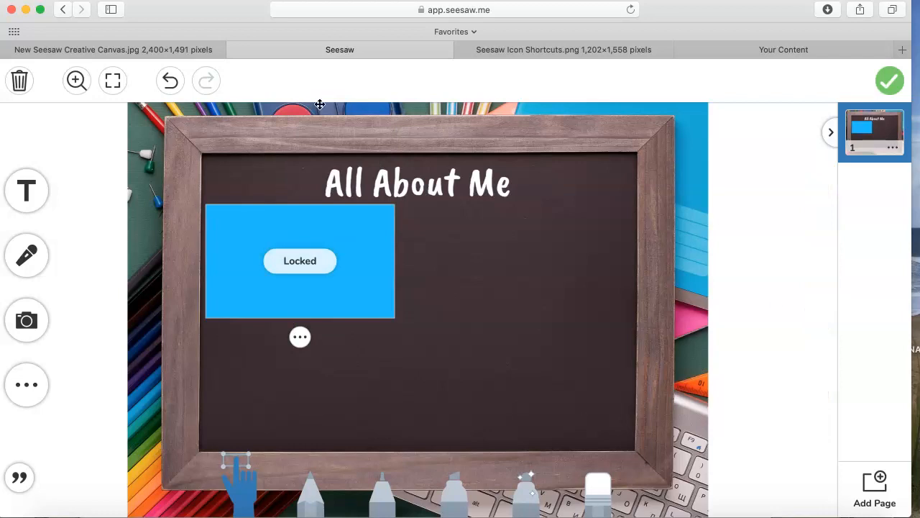
- Add a text label reading "A Picture of Me" and move it down clear of the chalkboard title
{"action": "left_click", "coordinate": [27, 194]}
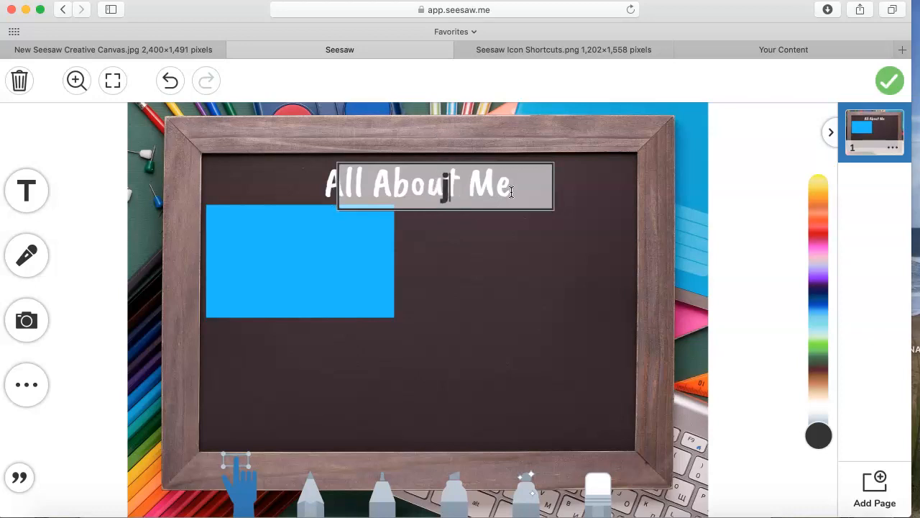
{"action": "type", "text": "A Picture of Me"}
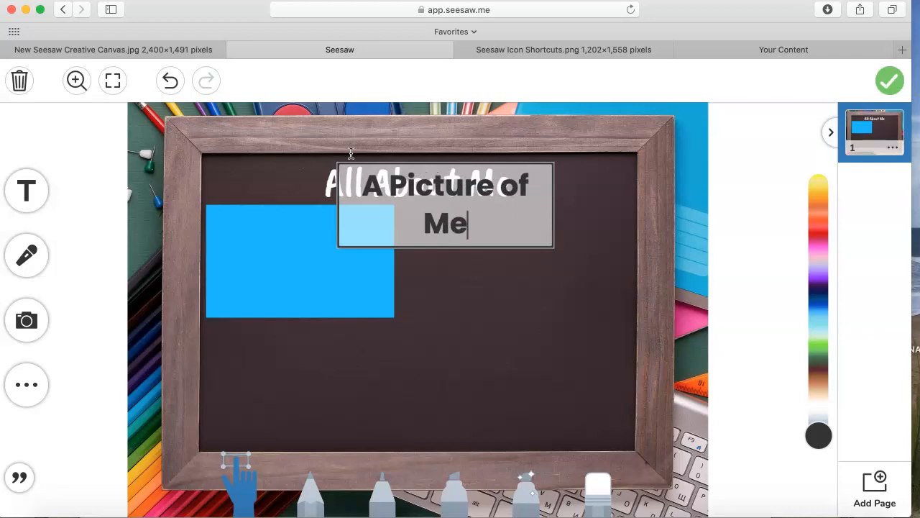
{"action": "left_click", "coordinate": [524, 269]}
{"action": "left_click", "coordinate": [493, 238]}
{"action": "left_click_drag", "start_coordinate": [528, 249], "coordinate": [546, 345]}
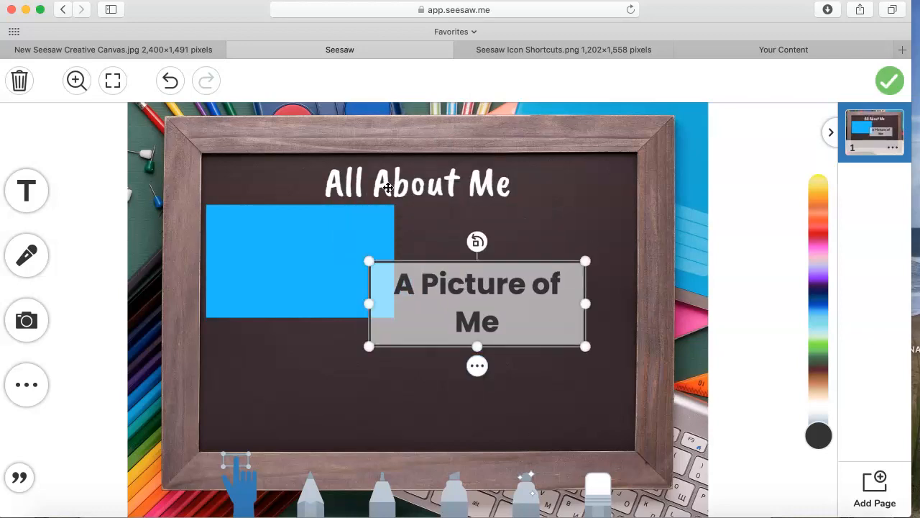
- Give the "A Picture of Me" label the plain style without a background and colour its text blue
{"action": "left_click", "coordinate": [477, 369]}
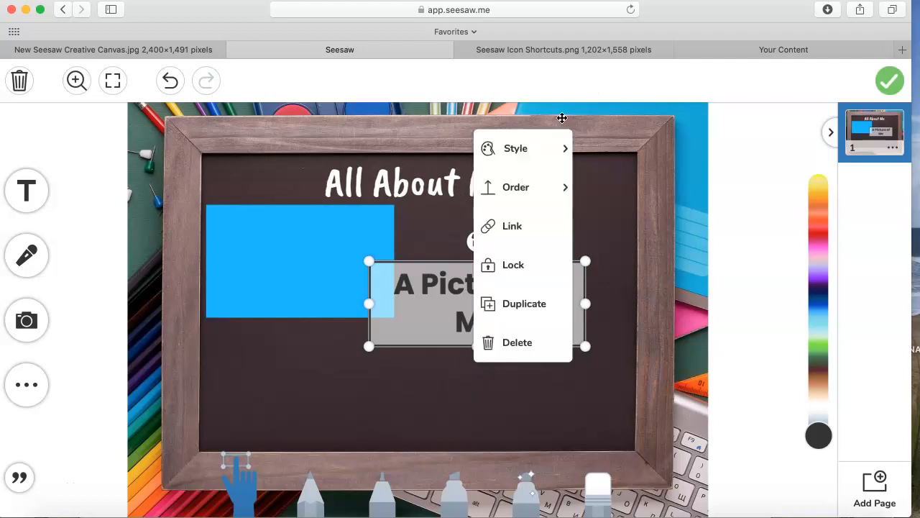
{"action": "left_click", "coordinate": [548, 158]}
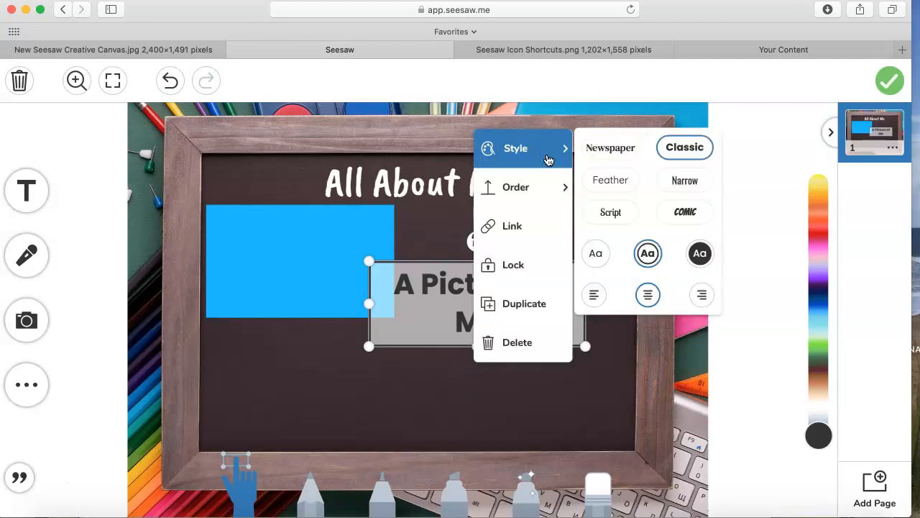
{"action": "left_click", "coordinate": [595, 253]}
{"action": "left_click", "coordinate": [516, 187]}
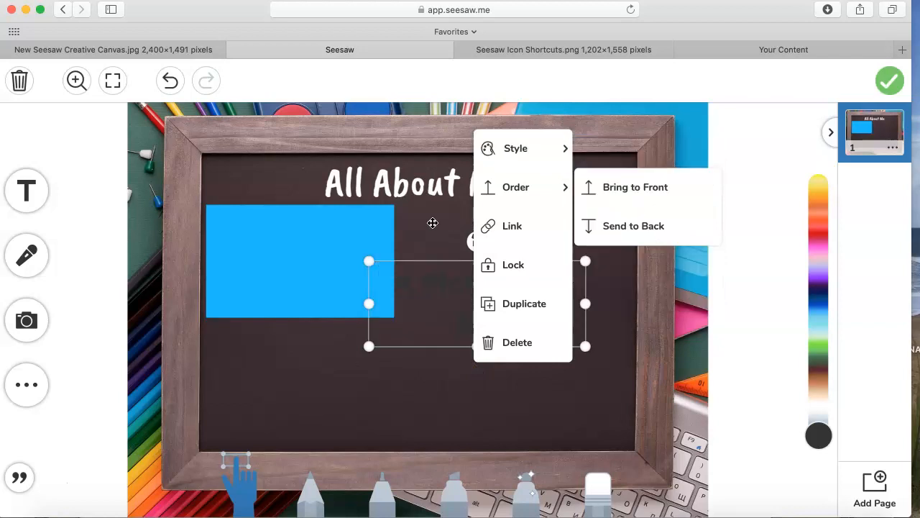
{"action": "left_click", "coordinate": [432, 223]}
{"action": "left_click", "coordinate": [477, 302]}
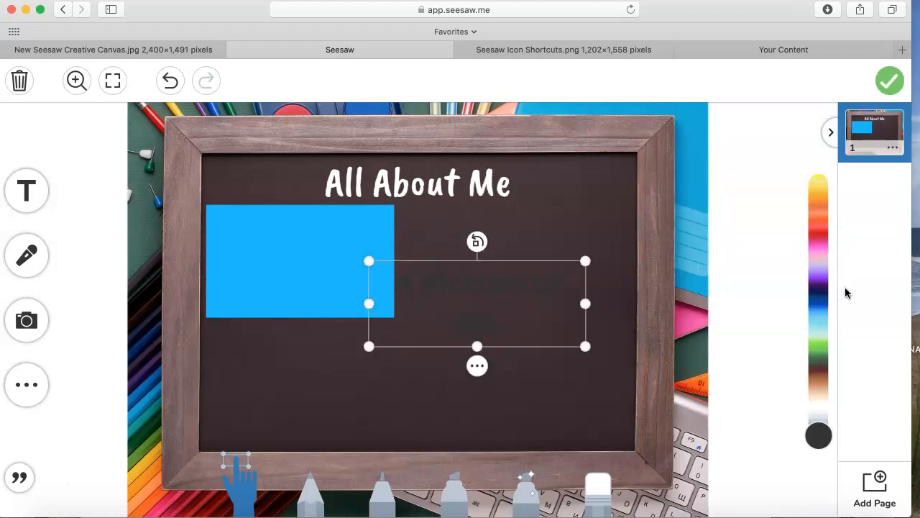
{"action": "left_click", "coordinate": [823, 309]}
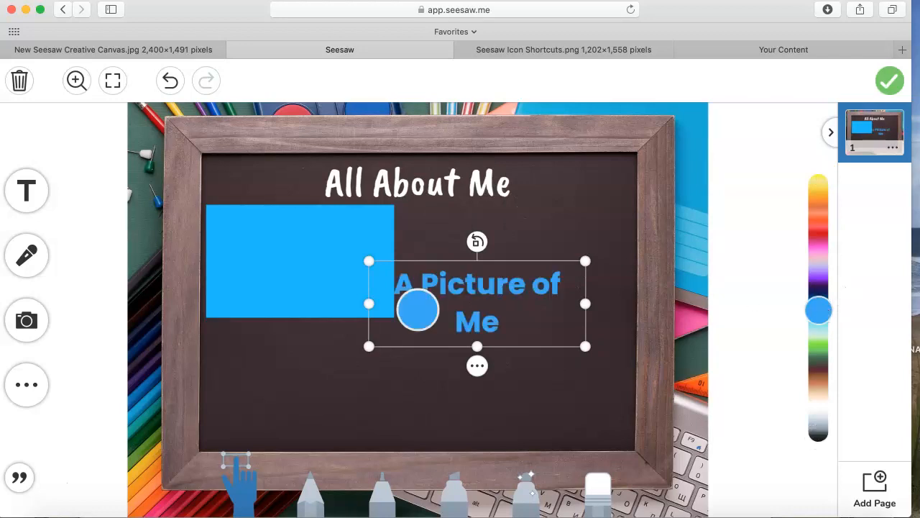
- Fit the "A Picture of Me" label on one line directly beneath the blue rectangle and lock it
{"action": "left_click_drag", "start_coordinate": [367, 304], "coordinate": [173, 306]}
{"action": "left_click_drag", "start_coordinate": [450, 315], "coordinate": [403, 335]}
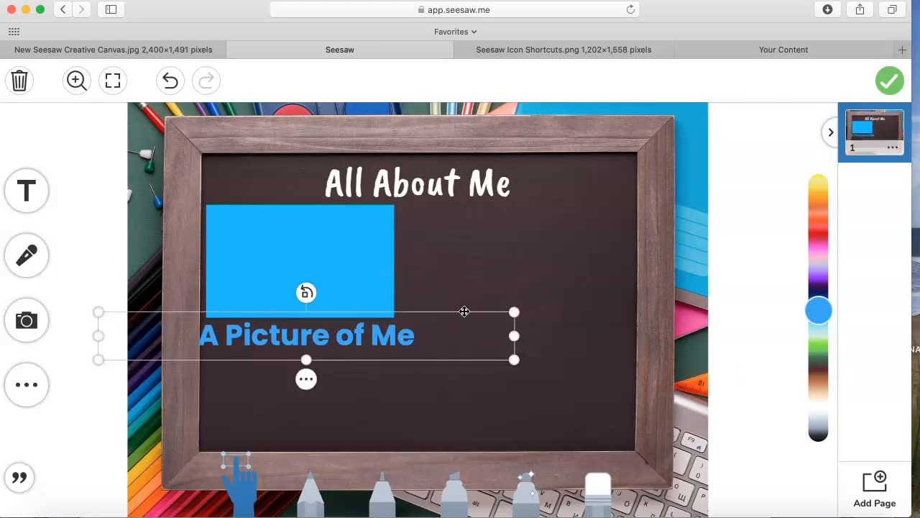
{"action": "left_click_drag", "start_coordinate": [514, 313], "coordinate": [446, 332]}
{"action": "left_click_drag", "start_coordinate": [303, 344], "coordinate": [337, 337]}
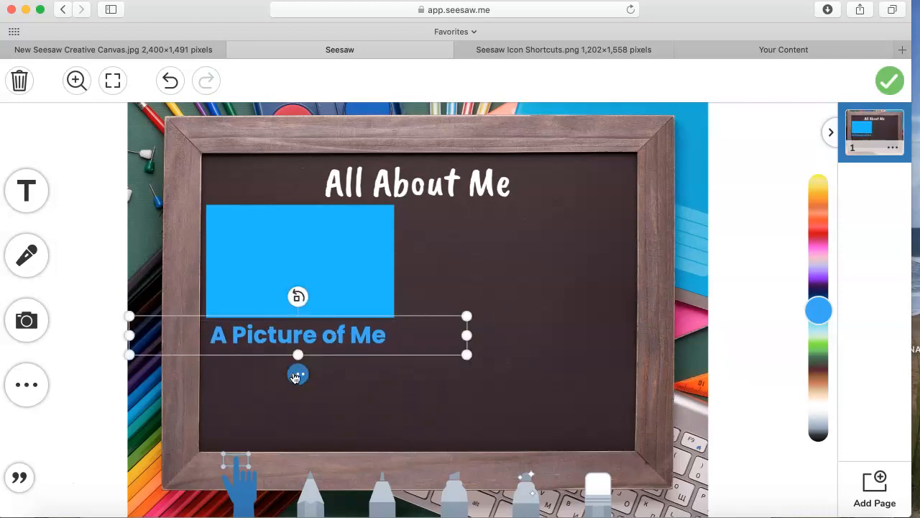
{"action": "left_click", "coordinate": [298, 374]}
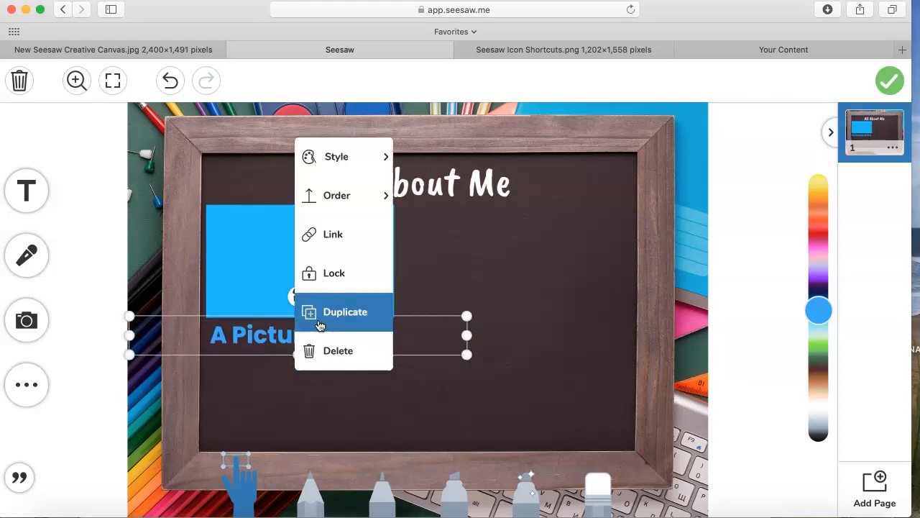
{"action": "left_click", "coordinate": [361, 280]}
- Insert a rectangle shape on the chalkboard template and colour it green
{"action": "left_click", "coordinate": [26, 384]}
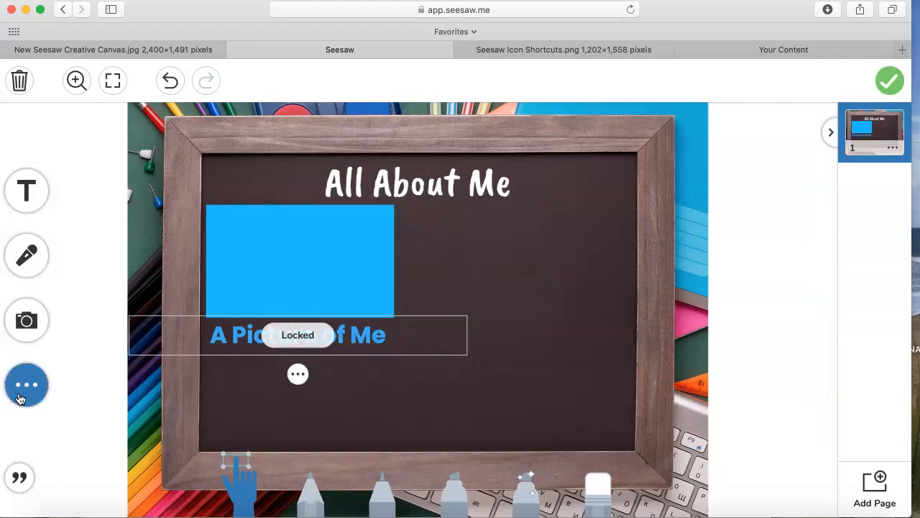
{"action": "left_click", "coordinate": [41, 389]}
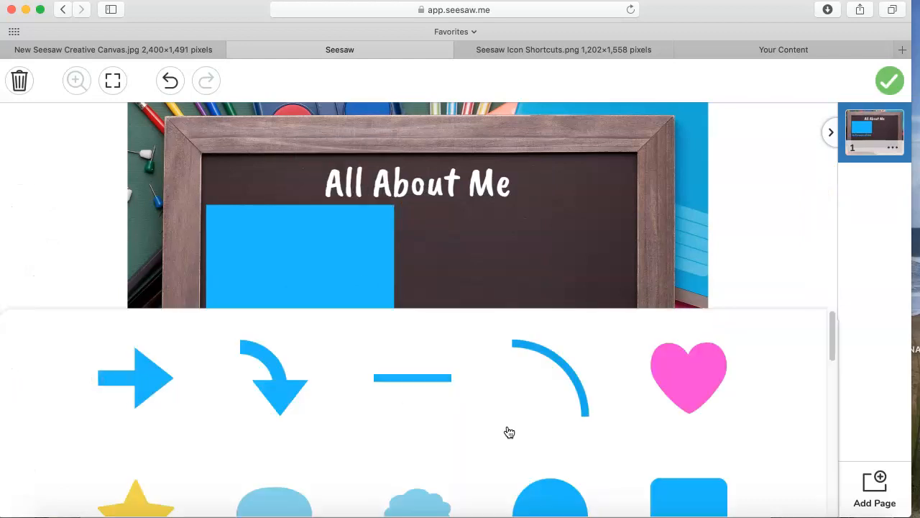
{"action": "scroll", "coordinate": [507, 431], "scroll_direction": "down", "scroll_amount": 5}
{"action": "left_click", "coordinate": [536, 415]}
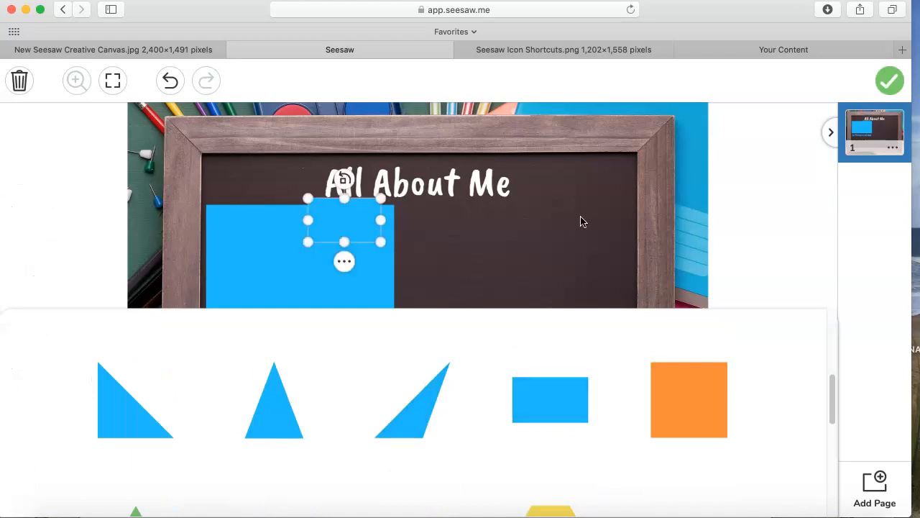
{"action": "left_click", "coordinate": [824, 346]}
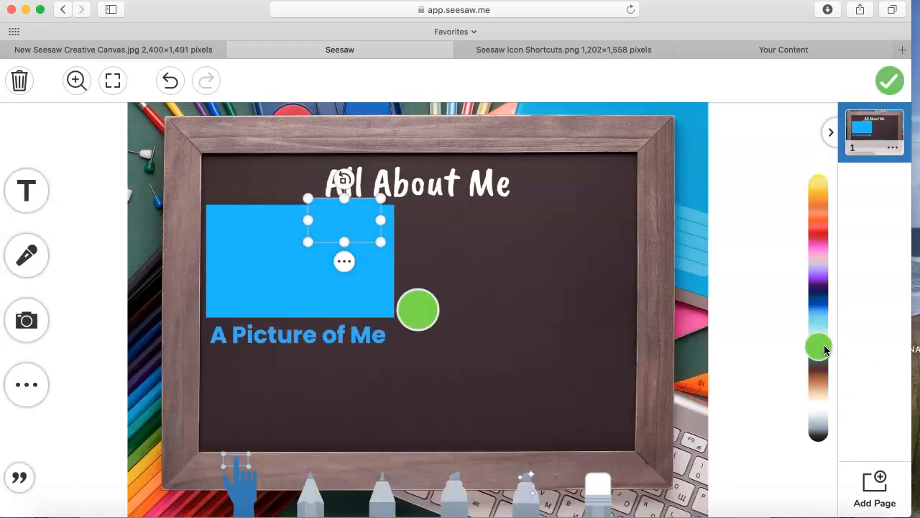
- Stretch the green rectangle into a wide bar below the "A Picture of Me" label and lock it
{"action": "left_click_drag", "start_coordinate": [338, 233], "coordinate": [232, 389]}
{"action": "left_click_drag", "start_coordinate": [289, 388], "coordinate": [519, 387]}
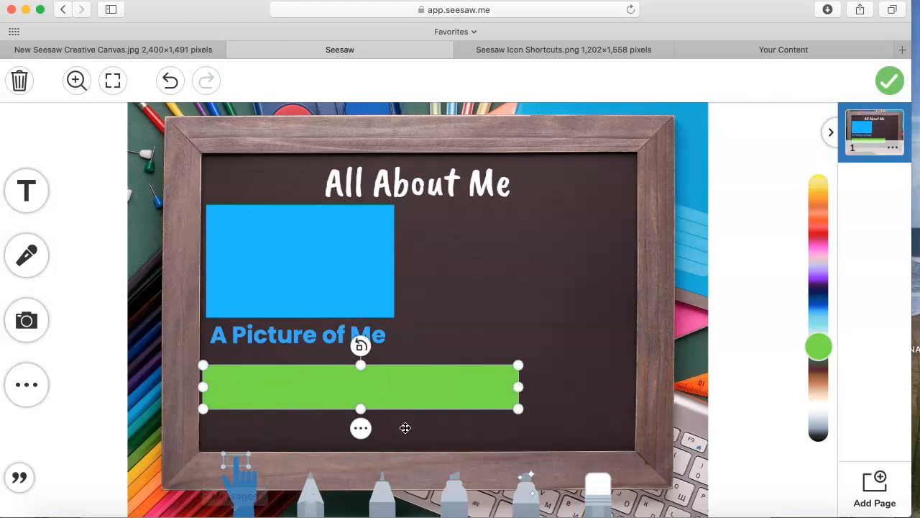
{"action": "left_click", "coordinate": [361, 428]}
{"action": "left_click", "coordinate": [407, 326]}
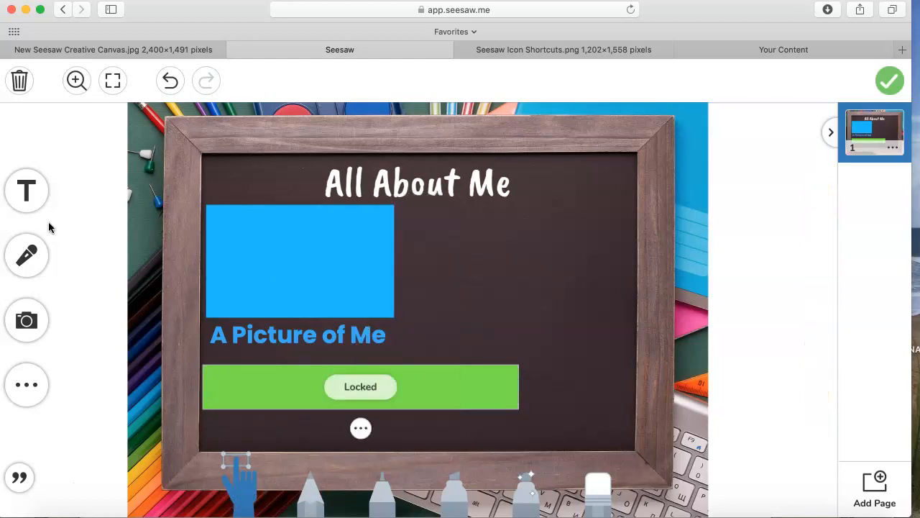
- Add a green text label reading "My Name" directly beneath the green bar and lock it
{"action": "left_click", "coordinate": [26, 194]}
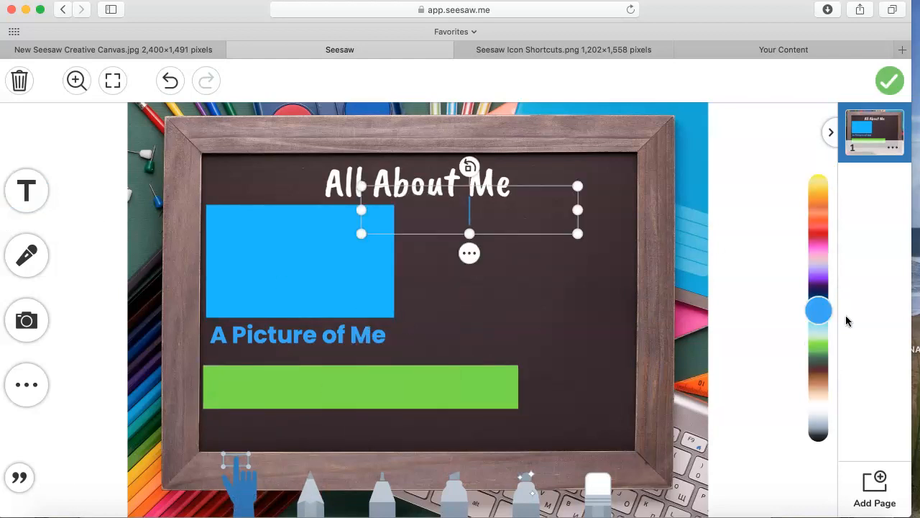
{"action": "left_click", "coordinate": [825, 350]}
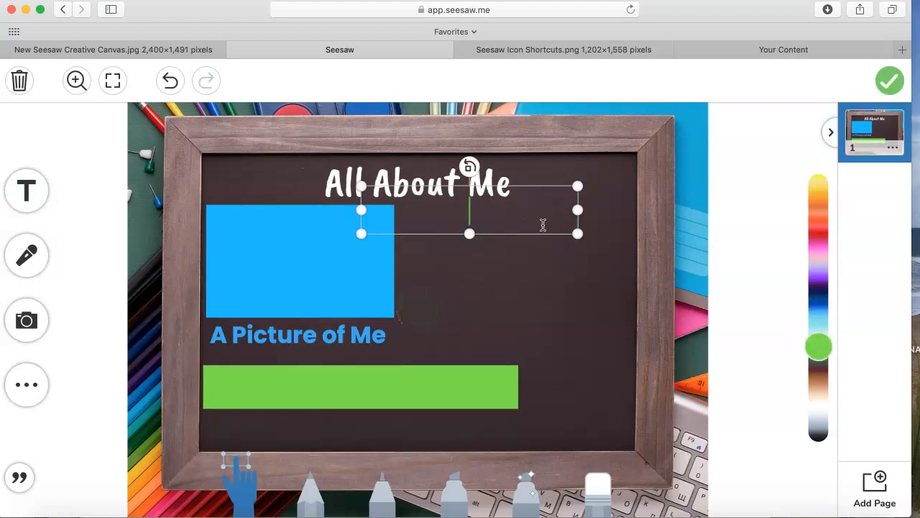
{"action": "type", "text": "My Name"}
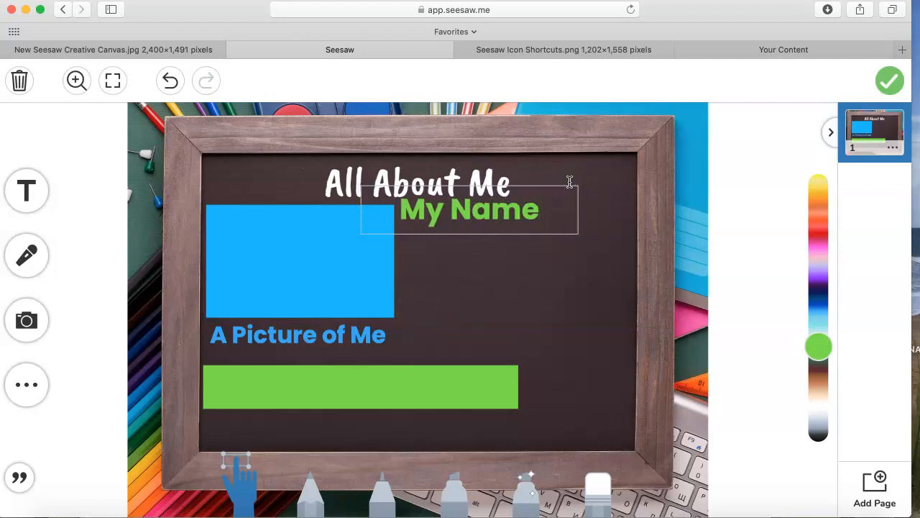
{"action": "left_click", "coordinate": [596, 200]}
{"action": "left_click_drag", "start_coordinate": [556, 224], "coordinate": [398, 442]}
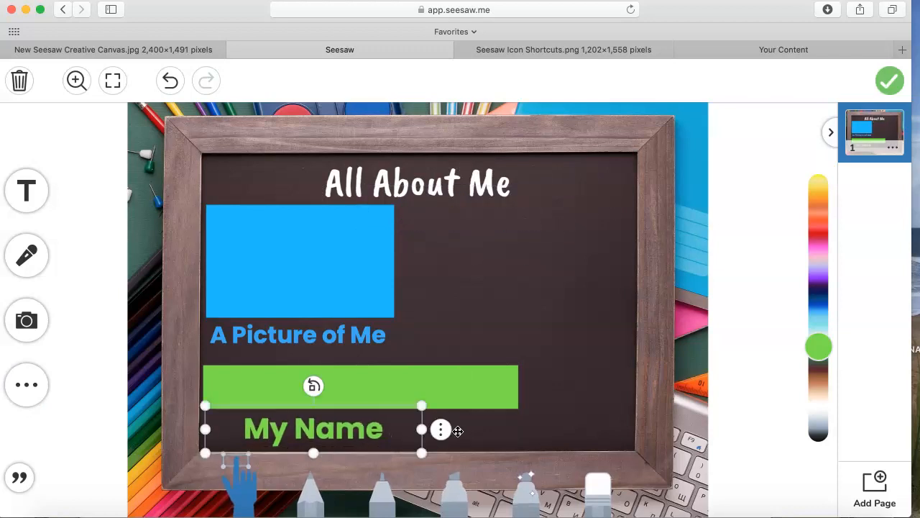
{"action": "left_click", "coordinate": [443, 430]}
{"action": "left_click", "coordinate": [485, 330]}
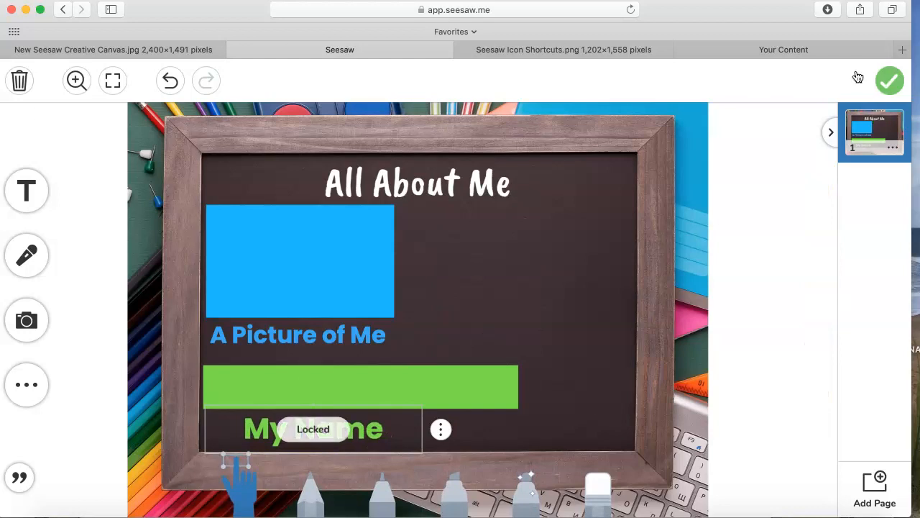
- Insert a circle shape on the chalkboard template and colour it pale yellow
{"action": "left_click", "coordinate": [38, 394]}
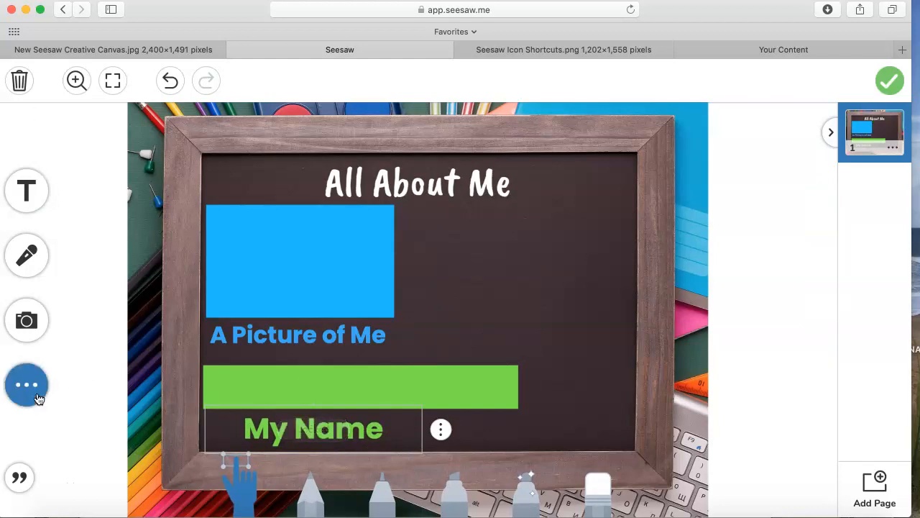
{"action": "left_click", "coordinate": [40, 387]}
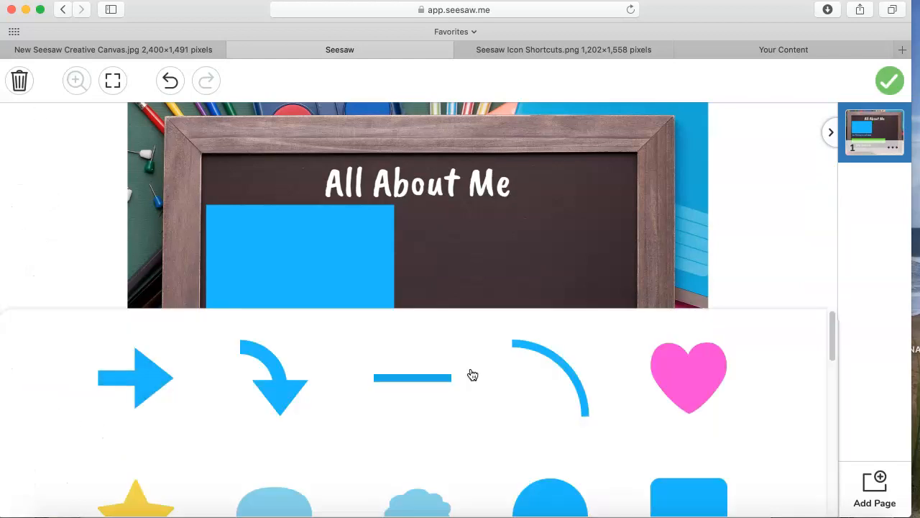
{"action": "scroll", "coordinate": [377, 448], "scroll_direction": "down", "scroll_amount": 1}
{"action": "left_click", "coordinate": [544, 493]}
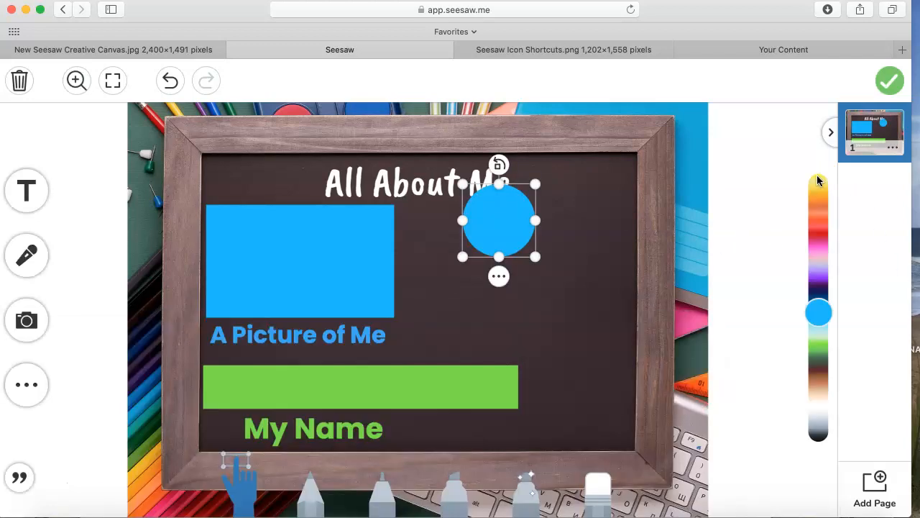
{"action": "left_click", "coordinate": [817, 181]}
- Enlarge the yellow circle on the chalkboard's free side opposite the blue rectangle and lock it
{"action": "left_click_drag", "start_coordinate": [520, 227], "coordinate": [597, 223]}
{"action": "left_click_drag", "start_coordinate": [539, 256], "coordinate": [509, 275]}
{"action": "left_click_drag", "start_coordinate": [583, 231], "coordinate": [583, 248]}
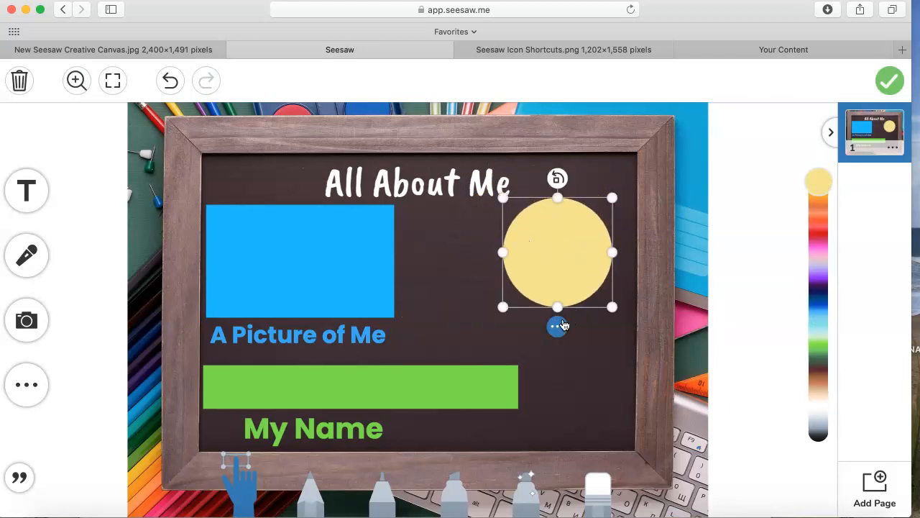
{"action": "left_click", "coordinate": [558, 327]}
{"action": "left_click", "coordinate": [484, 229]}
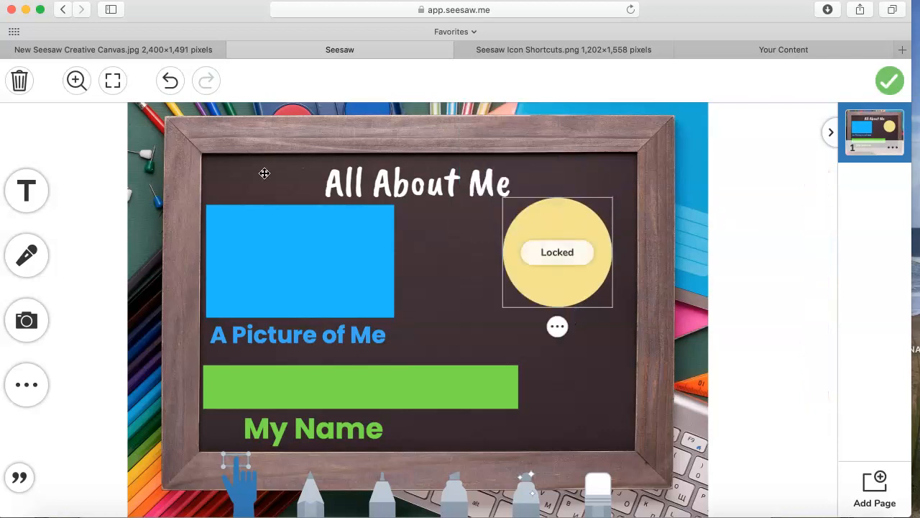
- Add a slightly reduced yellow text label reading "My Age" directly beneath the yellow circle and lock it
{"action": "left_click", "coordinate": [32, 205]}
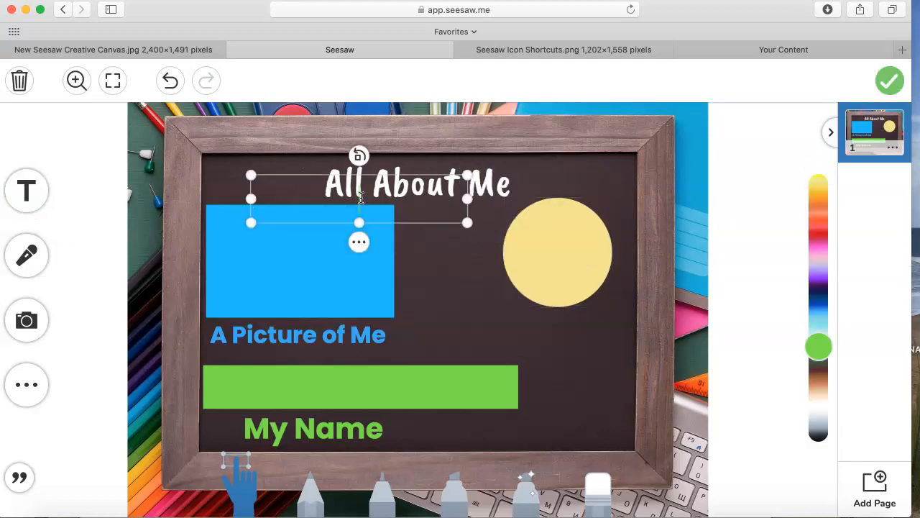
{"action": "left_click", "coordinate": [818, 180]}
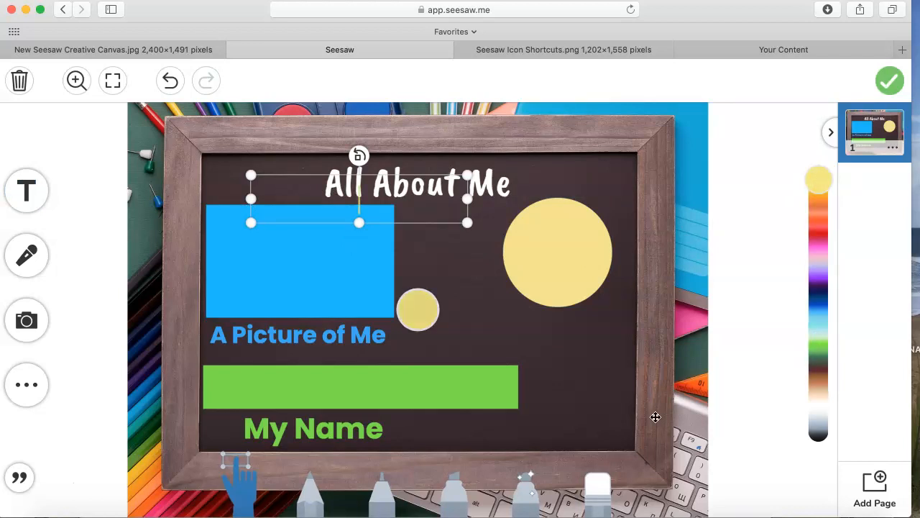
{"action": "type", "text": "My Age"}
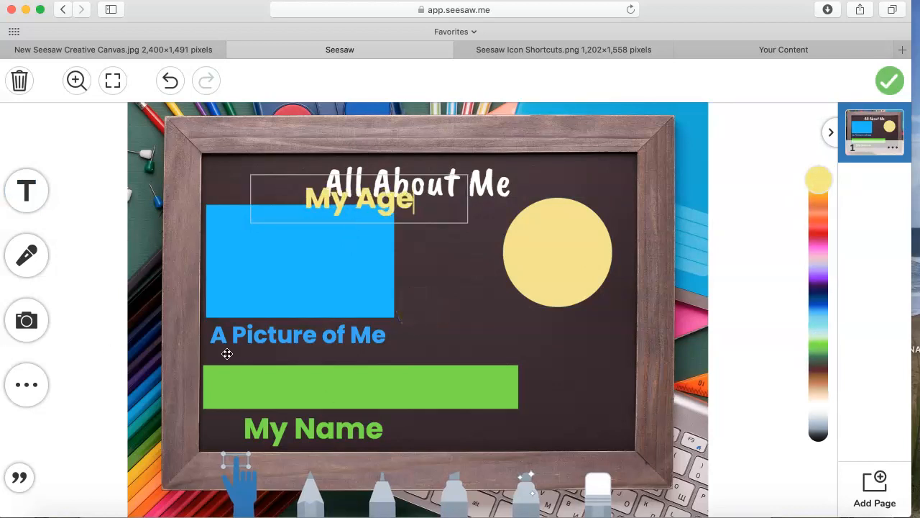
{"action": "left_click", "coordinate": [454, 269]}
{"action": "left_click_drag", "start_coordinate": [468, 220], "coordinate": [420, 212]}
{"action": "left_click_drag", "start_coordinate": [355, 204], "coordinate": [563, 316]}
{"action": "left_click", "coordinate": [554, 362]}
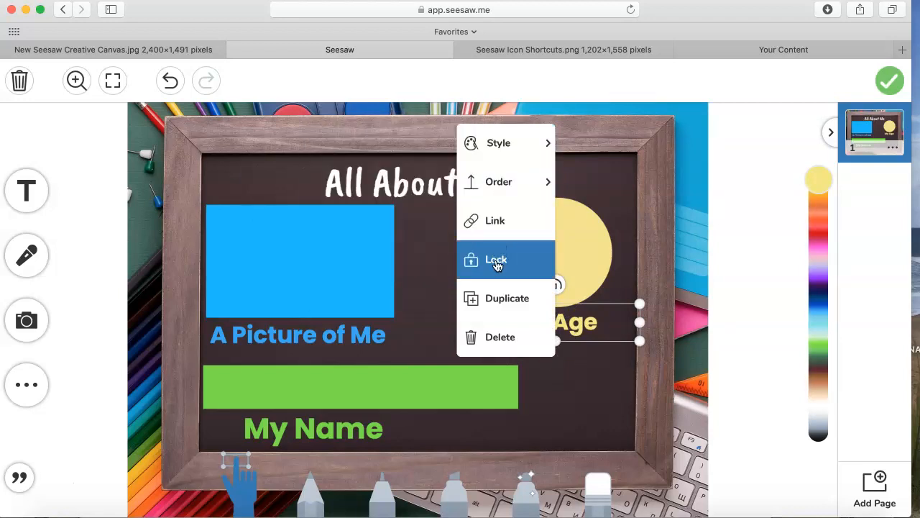
{"action": "left_click", "coordinate": [497, 259]}
- Insert a heart shape, colour it white and place it below the "My Age" label
{"action": "left_click", "coordinate": [40, 392]}
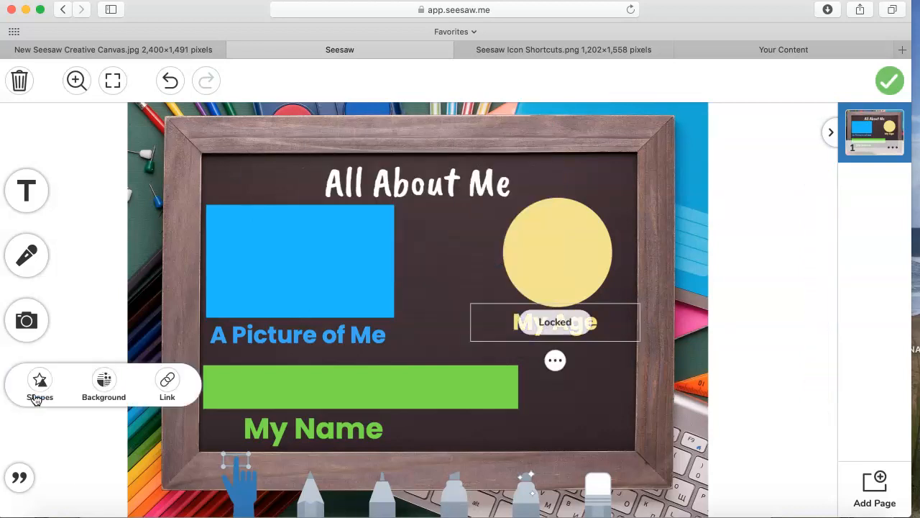
{"action": "left_click", "coordinate": [41, 388]}
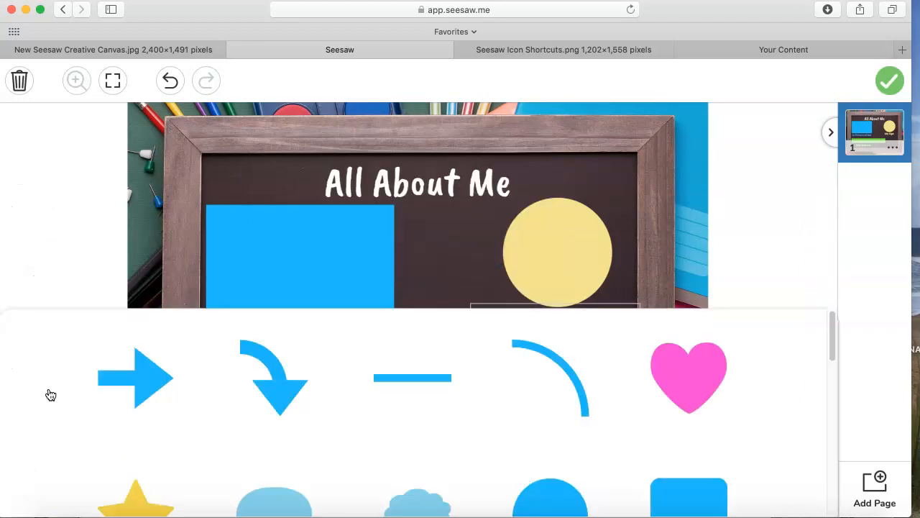
{"action": "left_click", "coordinate": [647, 384]}
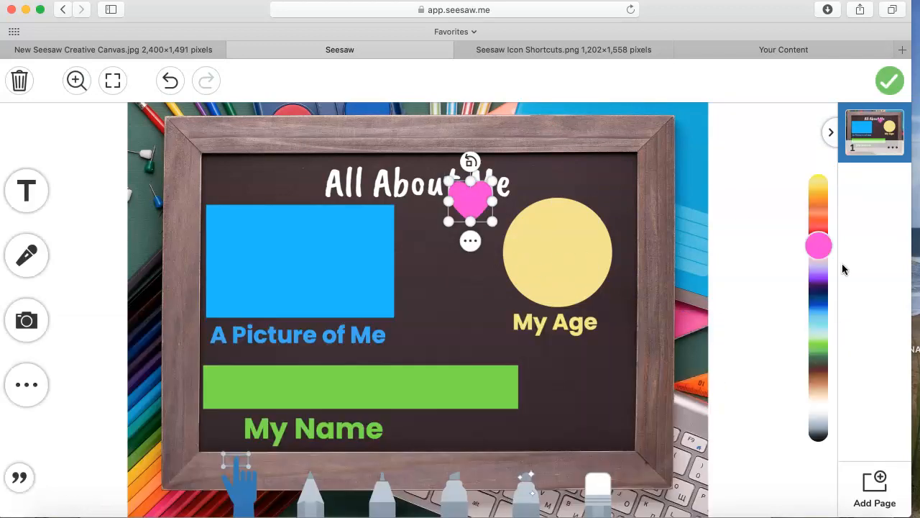
{"action": "left_click", "coordinate": [823, 412]}
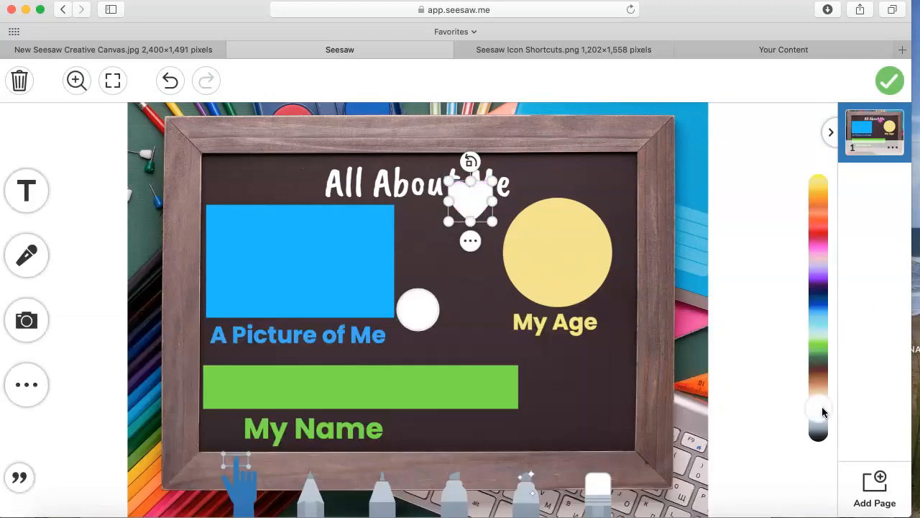
{"action": "left_click_drag", "start_coordinate": [464, 206], "coordinate": [579, 374]}
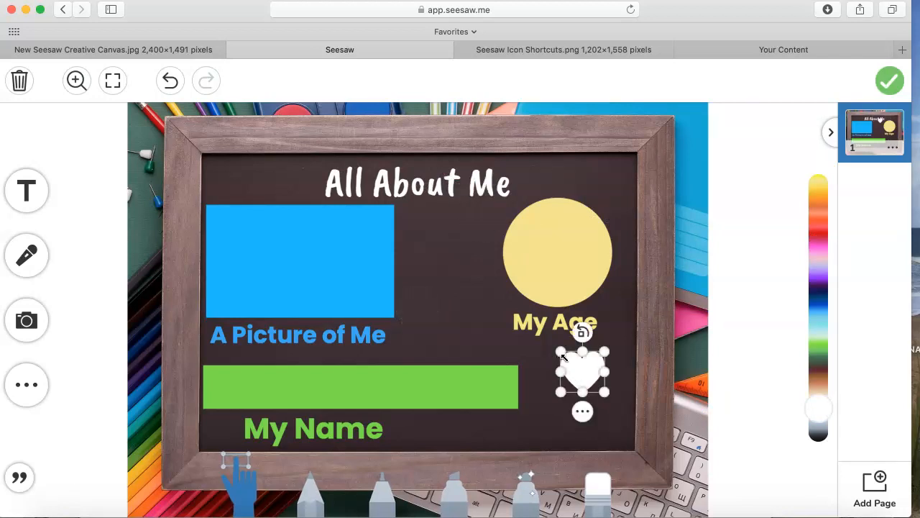
- Unlock the yellow circle, then make it smaller and move it up beside the "All About Me" title
{"action": "left_click", "coordinate": [570, 264]}
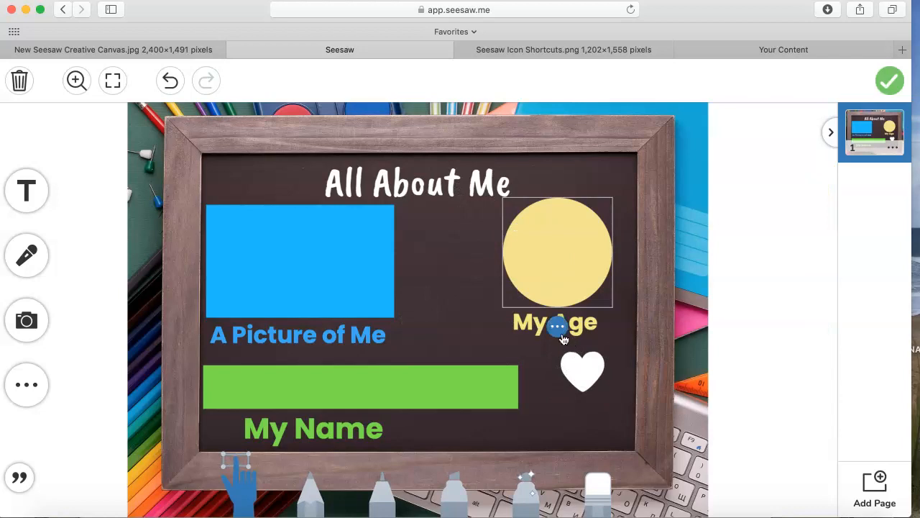
{"action": "left_click", "coordinate": [558, 327]}
{"action": "left_click", "coordinate": [595, 227]}
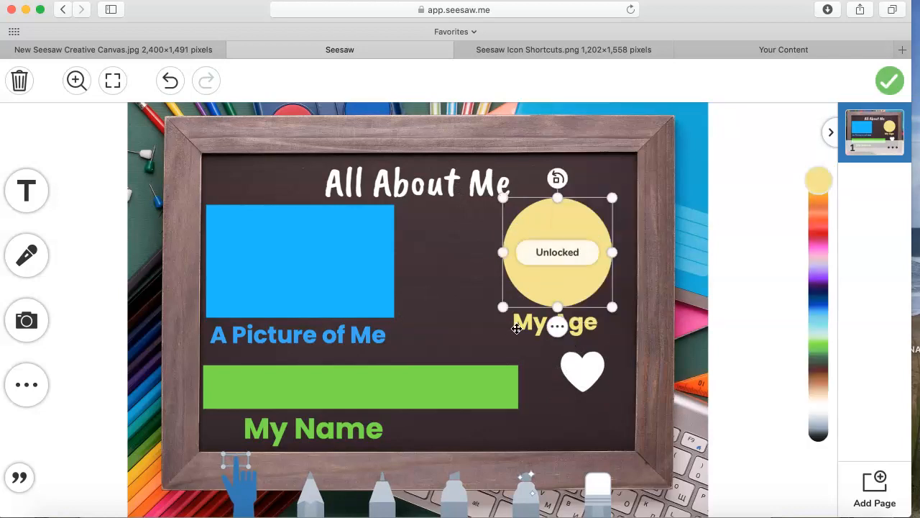
{"action": "left_click_drag", "start_coordinate": [503, 307], "coordinate": [529, 280]}
{"action": "left_click_drag", "start_coordinate": [581, 234], "coordinate": [582, 208]}
{"action": "left_click_drag", "start_coordinate": [532, 247], "coordinate": [520, 263]}
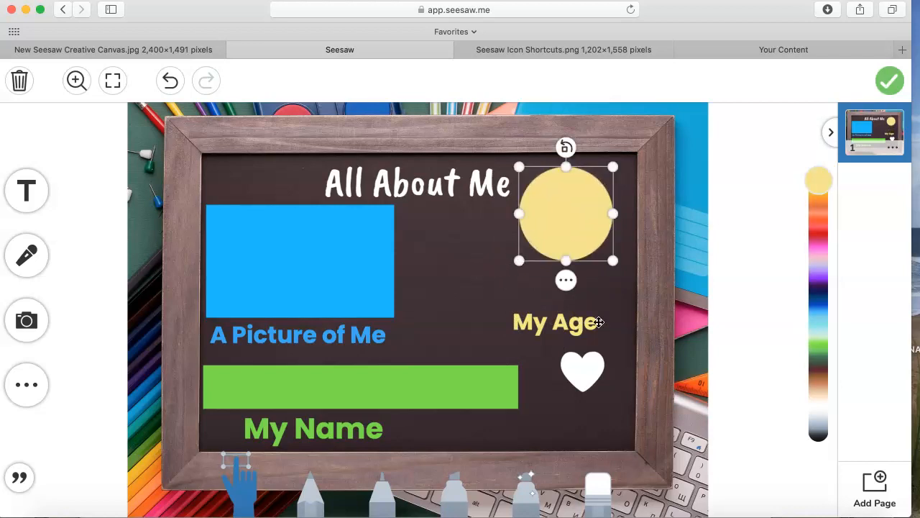
- Unlock the "My Age" label, move it up directly beneath the resized circle and lock it again
{"action": "left_click", "coordinate": [538, 335]}
{"action": "left_click", "coordinate": [554, 359]}
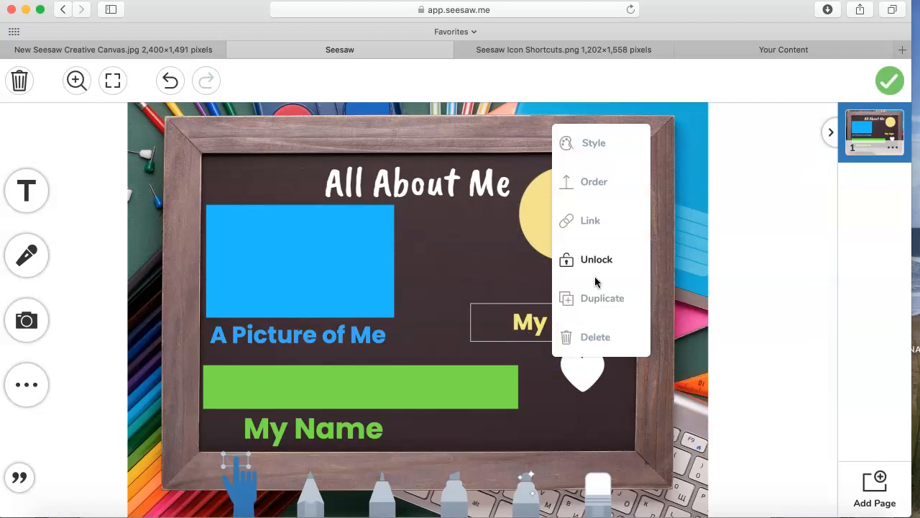
{"action": "left_click", "coordinate": [596, 263]}
{"action": "left_click_drag", "start_coordinate": [566, 333], "coordinate": [578, 286]}
{"action": "left_click", "coordinate": [567, 317]}
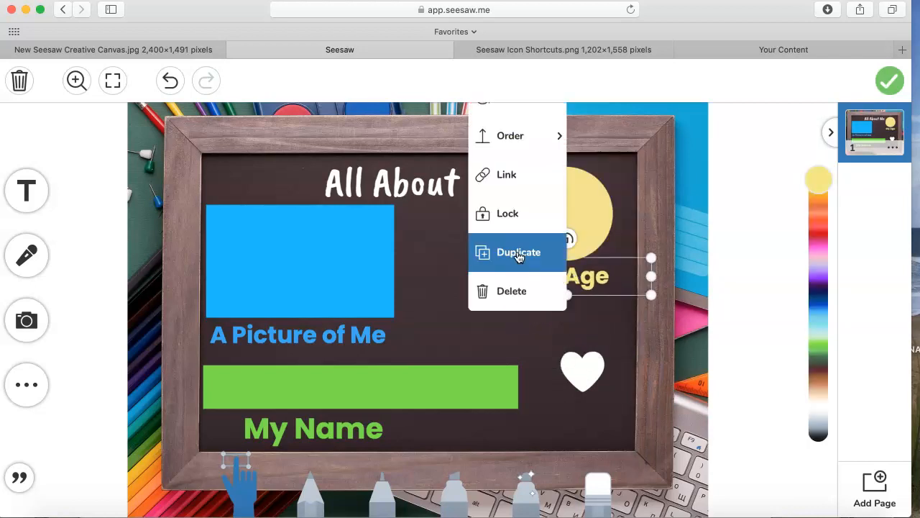
{"action": "left_click", "coordinate": [516, 218]}
- Enlarge the white heart to fill the space below the "My Age" label and lock it
{"action": "left_click", "coordinate": [588, 372]}
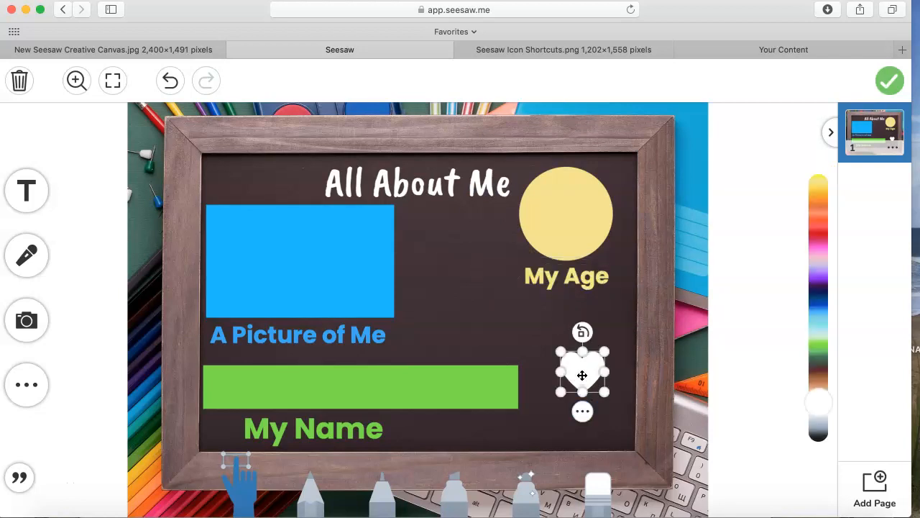
{"action": "mouse_move", "coordinate": [561, 352]}
{"action": "left_mouse_down"}
{"action": "mouse_move", "coordinate": [503, 312]}
{"action": "mouse_move", "coordinate": [512, 303]}
{"action": "mouse_move", "coordinate": [583, 358]}
{"action": "mouse_move", "coordinate": [575, 352]}
{"action": "left_mouse_up"}
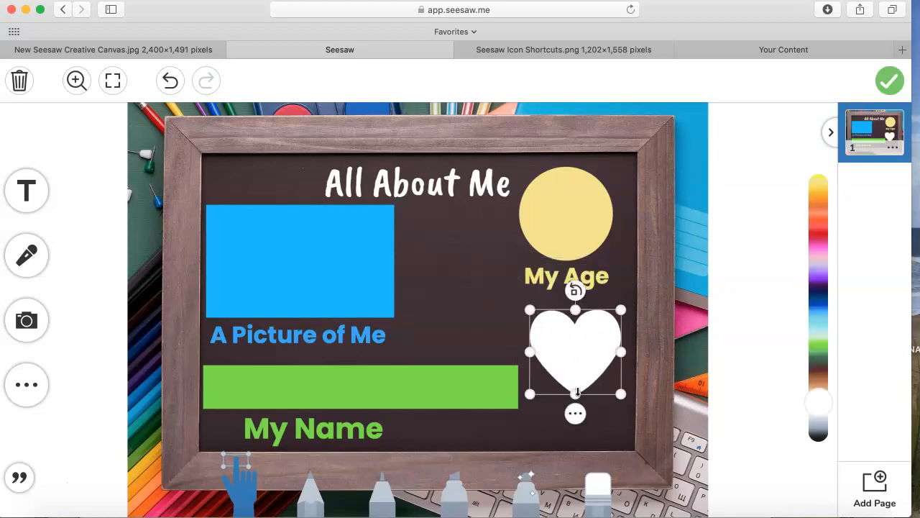
{"action": "left_click", "coordinate": [575, 414]}
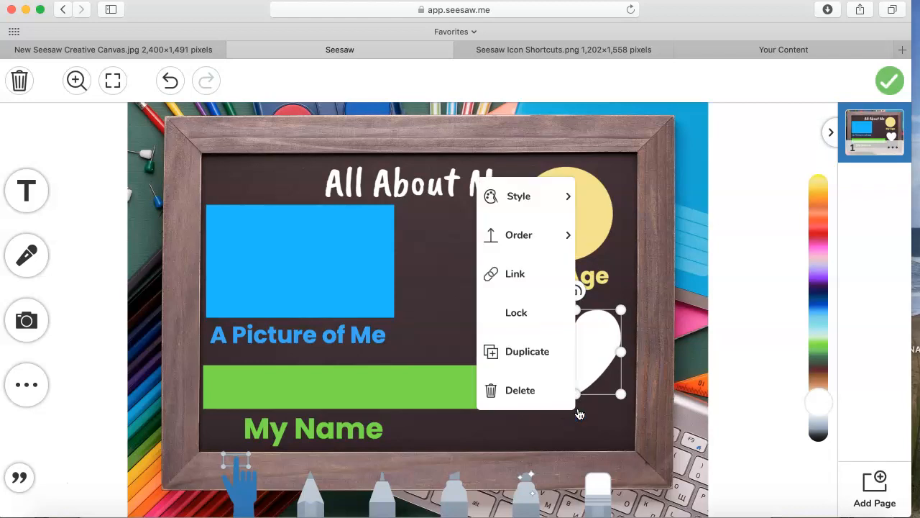
{"action": "left_click", "coordinate": [532, 312]}
- Add a white text label reading "My Favorite Color" to the template
{"action": "left_click", "coordinate": [26, 191]}
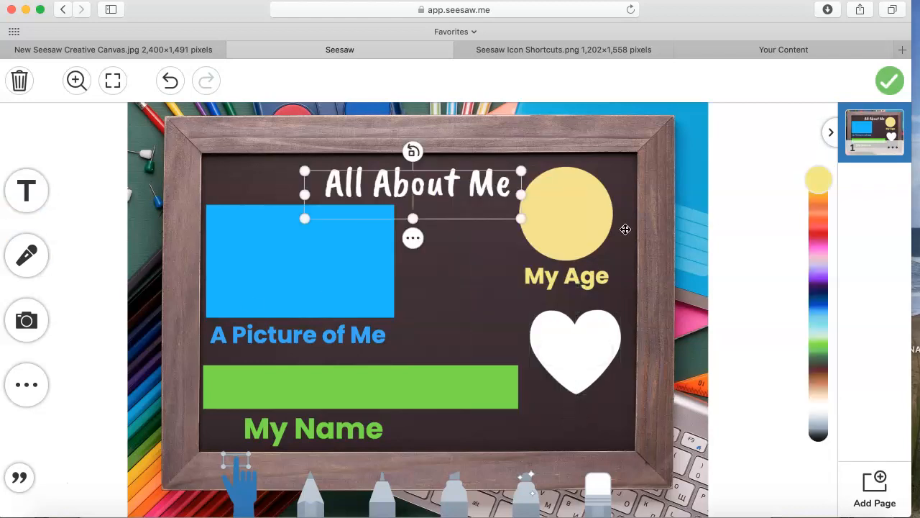
{"action": "left_click", "coordinate": [822, 410]}
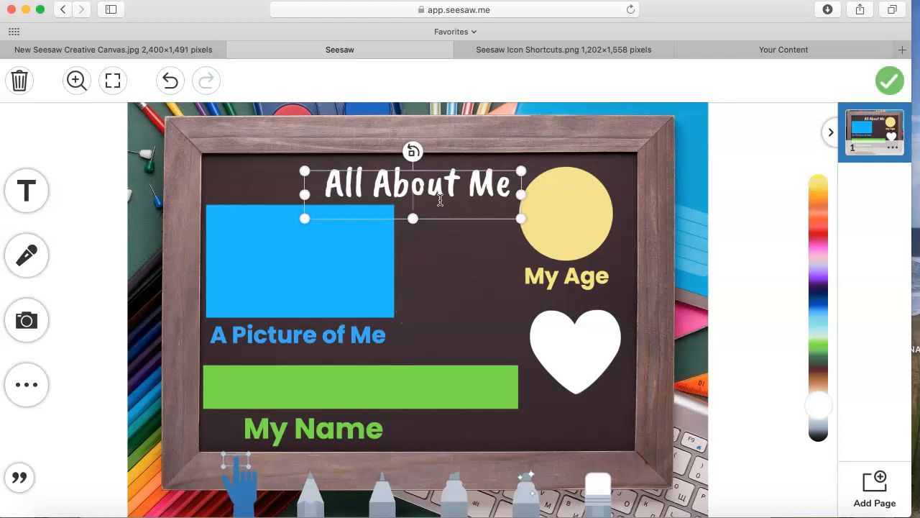
{"action": "type", "text": "My FAVo"}
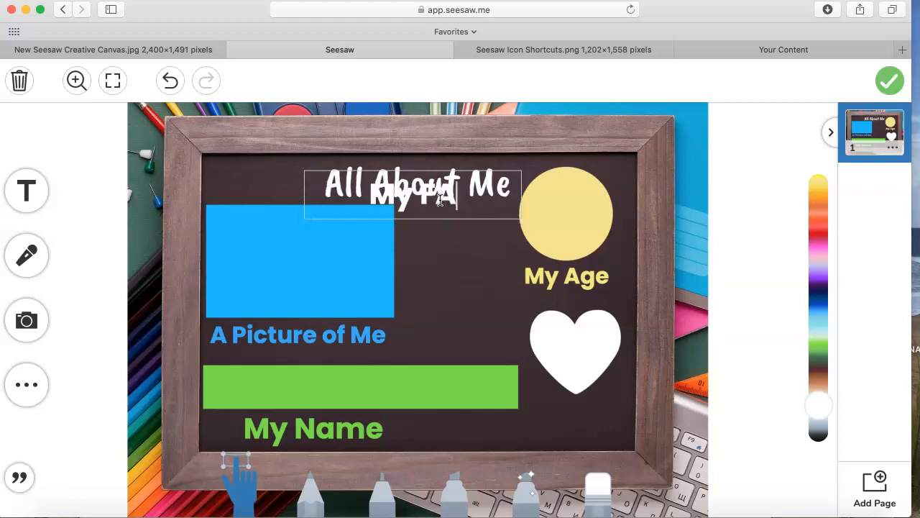
{"action": "key", "text": "BackSpace"}
{"action": "key", "text": "BackSpace"}
{"action": "key", "text": "BackSpace"}
{"action": "type", "text": "avor"}
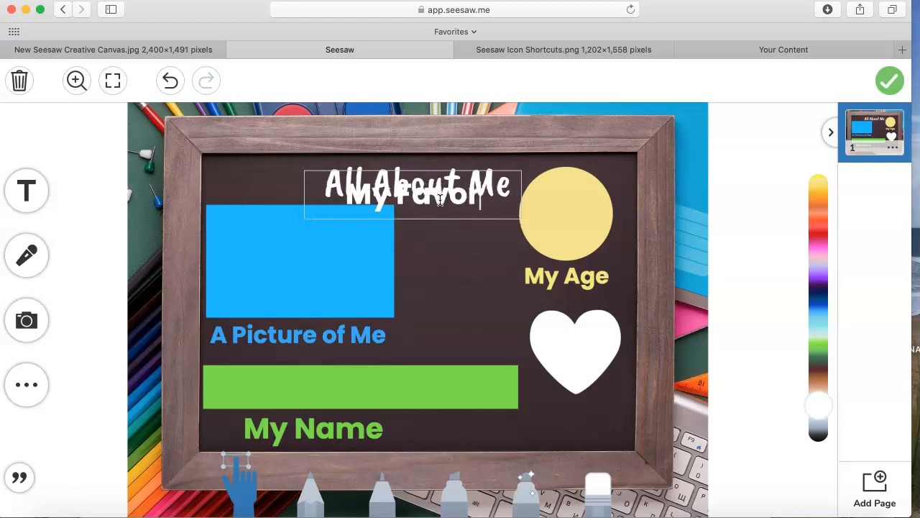
{"action": "type", "text": "ite Color"}
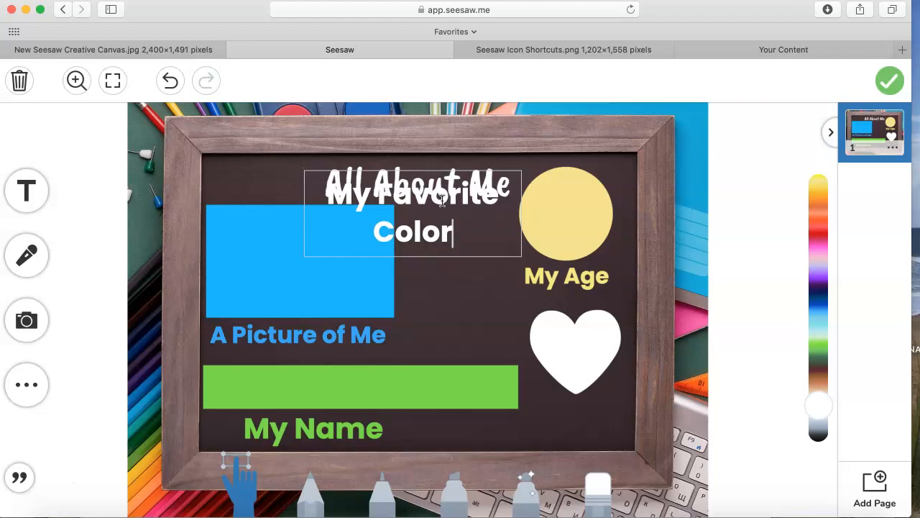
- Shrink the "My Favorite Color" label, place it directly beneath the white heart and lock it
{"action": "left_click", "coordinate": [491, 294]}
{"action": "left_click_drag", "start_coordinate": [521, 256], "coordinate": [626, 430]}
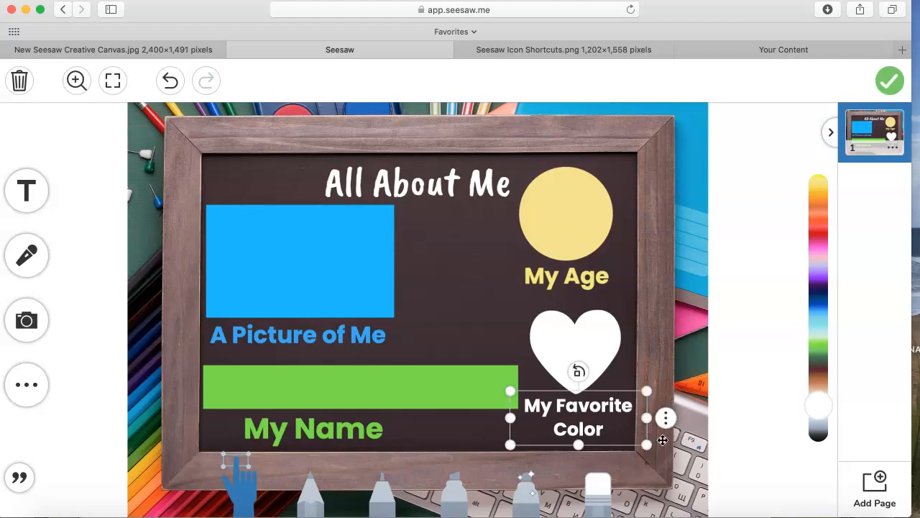
{"action": "left_click", "coordinate": [664, 417]}
{"action": "mouse_move", "coordinate": [596, 228]}
{"action": "left_click", "coordinate": [637, 318]}
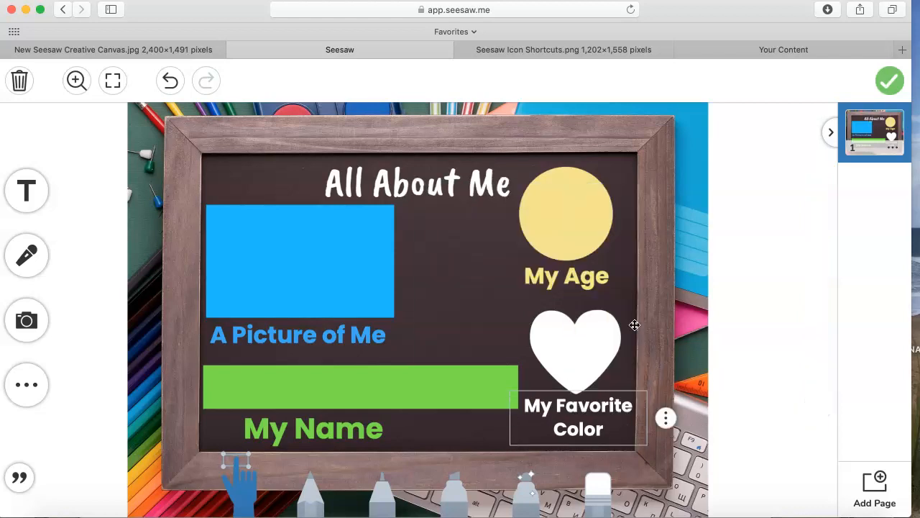
- Check the locks on the background, the "A Picture of Me" label and the name objects, and lock the yellow circle
{"action": "left_click", "coordinate": [471, 263]}
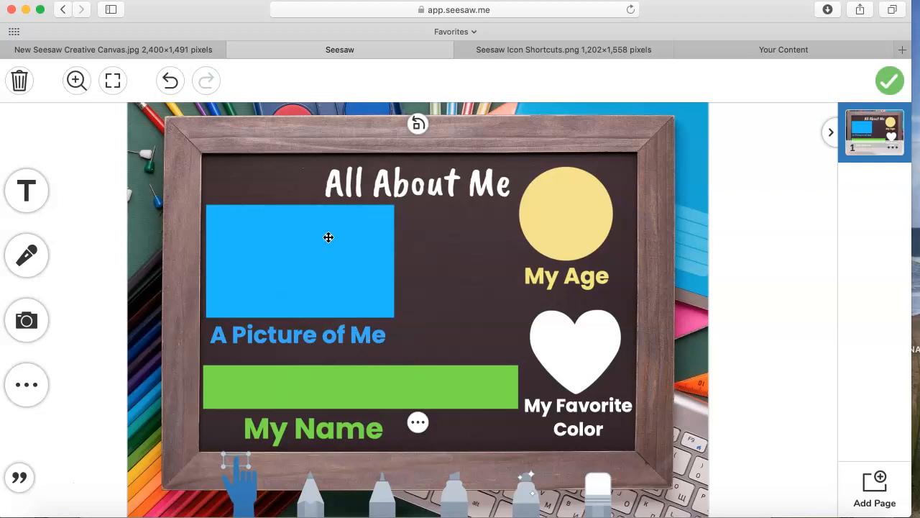
{"action": "left_click", "coordinate": [339, 337]}
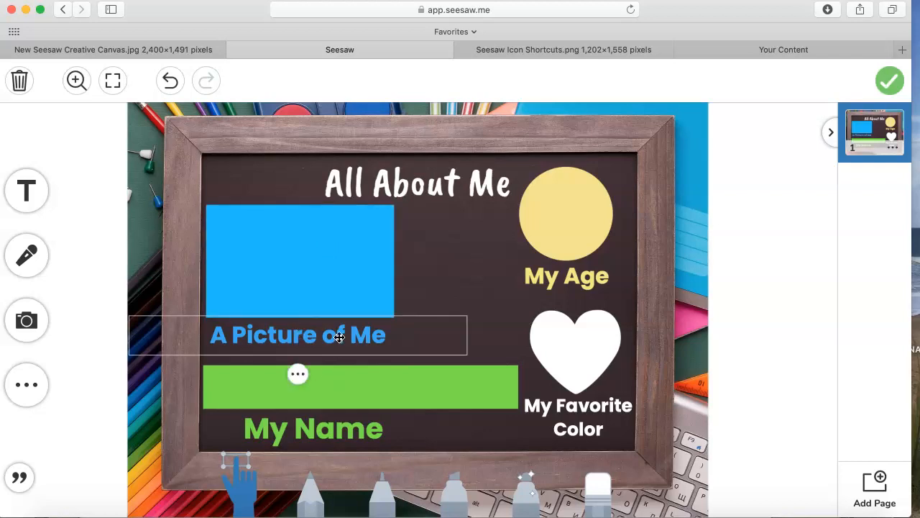
{"action": "left_click", "coordinate": [416, 394]}
{"action": "left_click", "coordinate": [332, 431]}
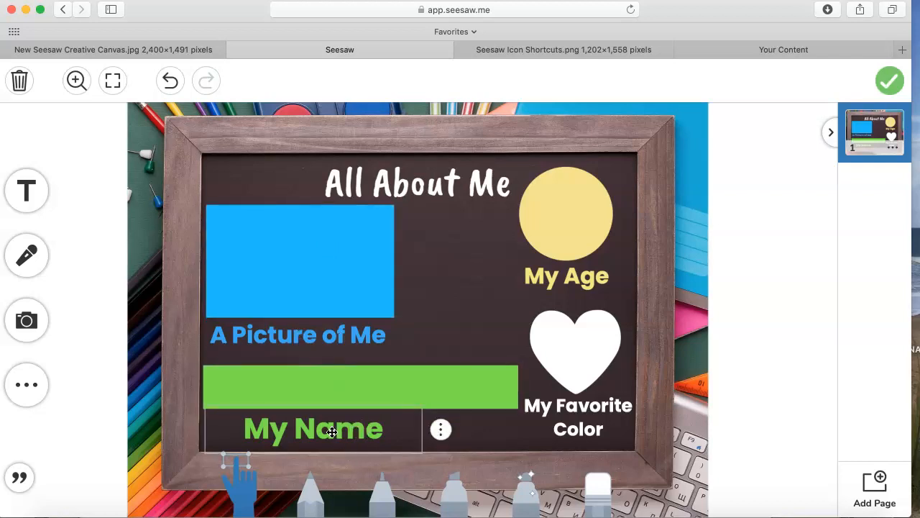
{"action": "left_click", "coordinate": [567, 228]}
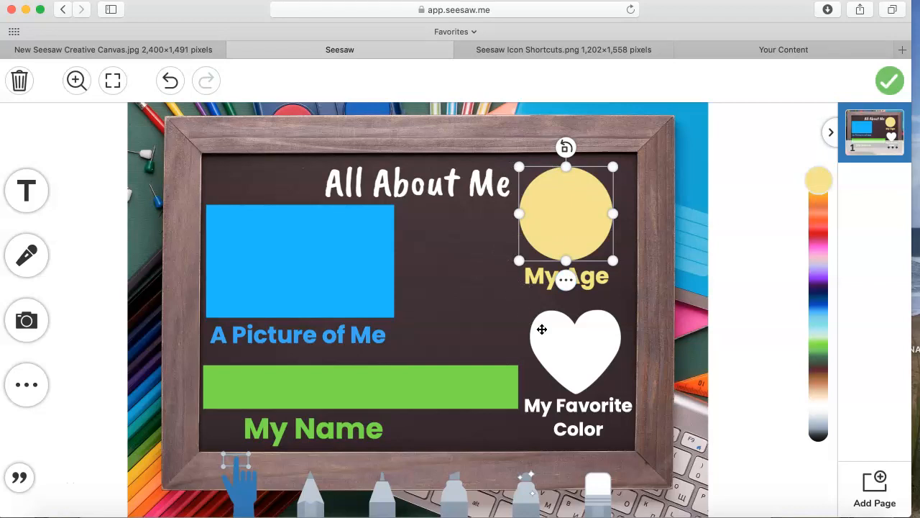
{"action": "left_click", "coordinate": [566, 279]}
{"action": "left_click", "coordinate": [530, 192]}
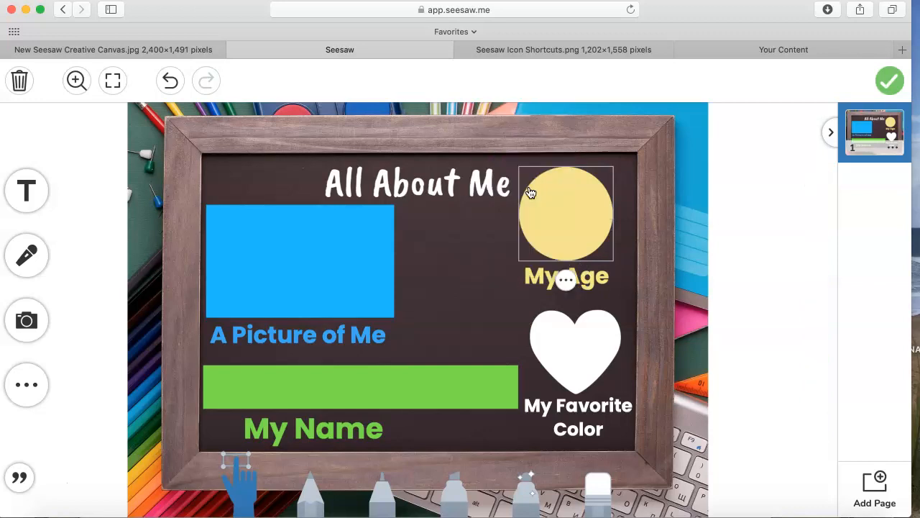
- Check the locks on the "My Age" label, white heart and "My Favorite Color" label, and finish the student template
{"action": "left_click", "coordinate": [536, 280]}
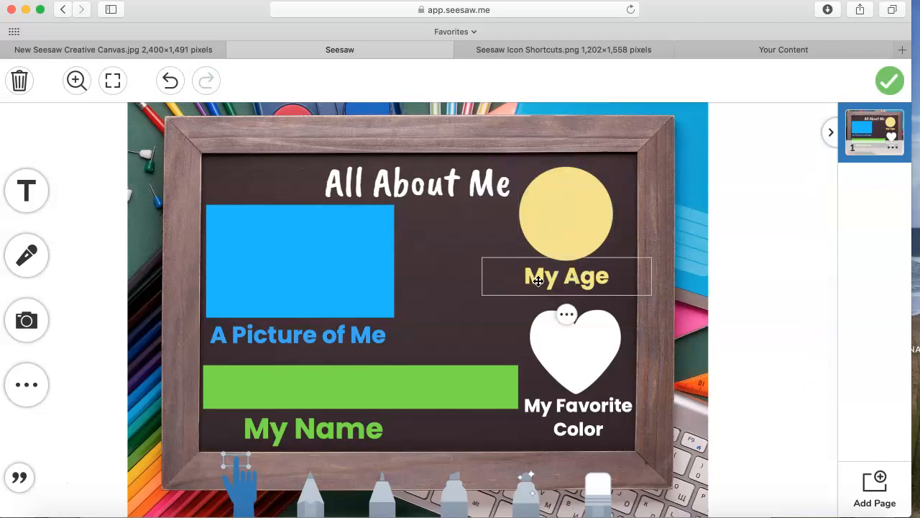
{"action": "left_click", "coordinate": [563, 353]}
{"action": "left_click", "coordinate": [569, 436]}
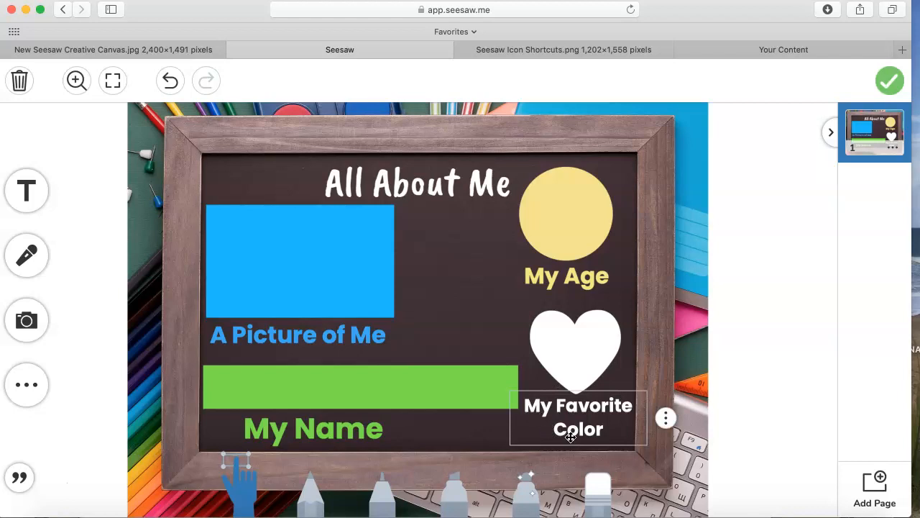
{"action": "left_click", "coordinate": [710, 265]}
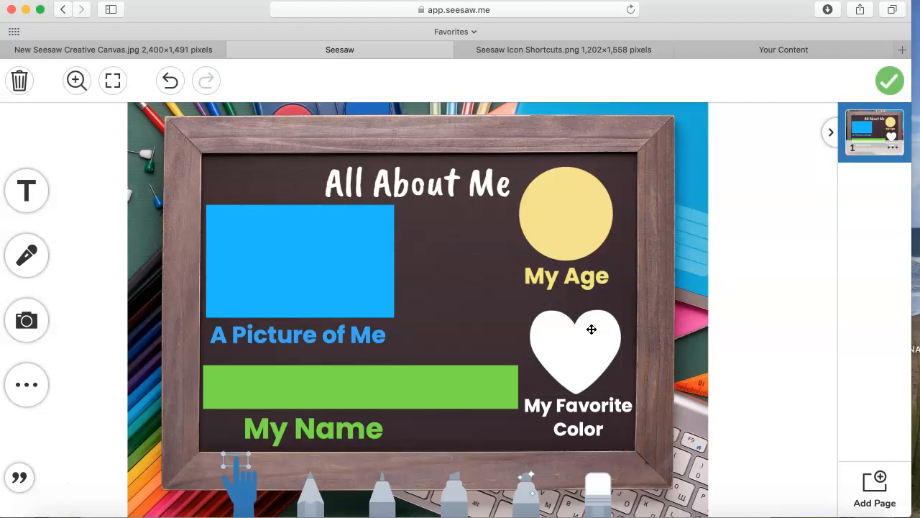
{"action": "left_click", "coordinate": [890, 80]}
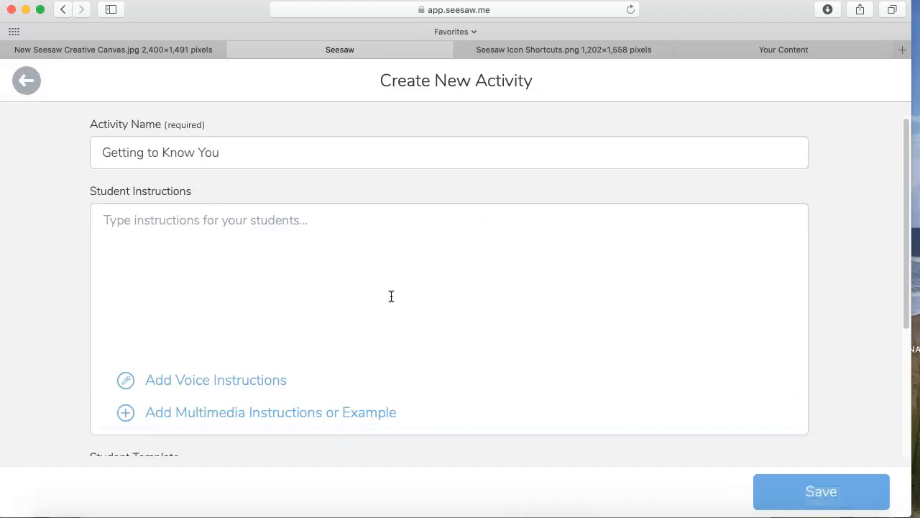
- Consult the Seesaw Icon Shortcuts sheet and paste the eight numbered steps copied from the Word document into the Student Instructions
{"action": "left_click", "coordinate": [539, 50]}
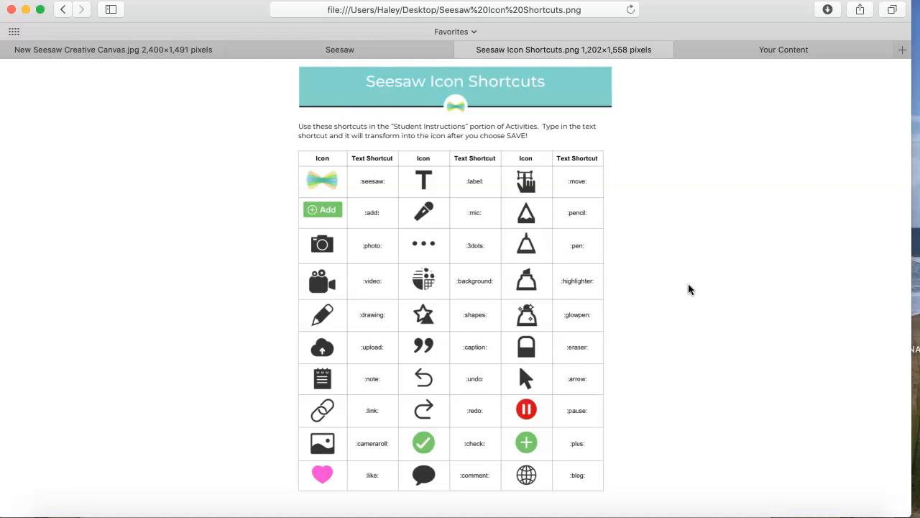
{"action": "left_click", "coordinate": [411, 50]}
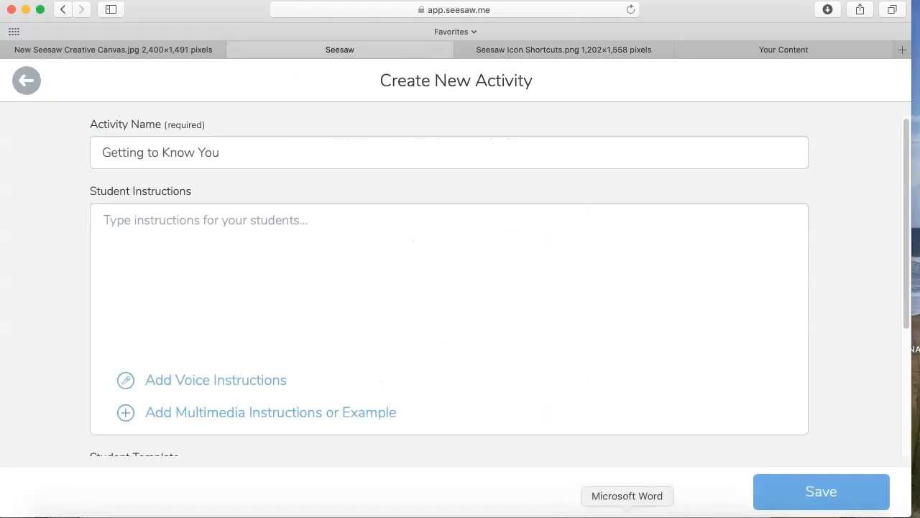
{"action": "left_click", "coordinate": [627, 512]}
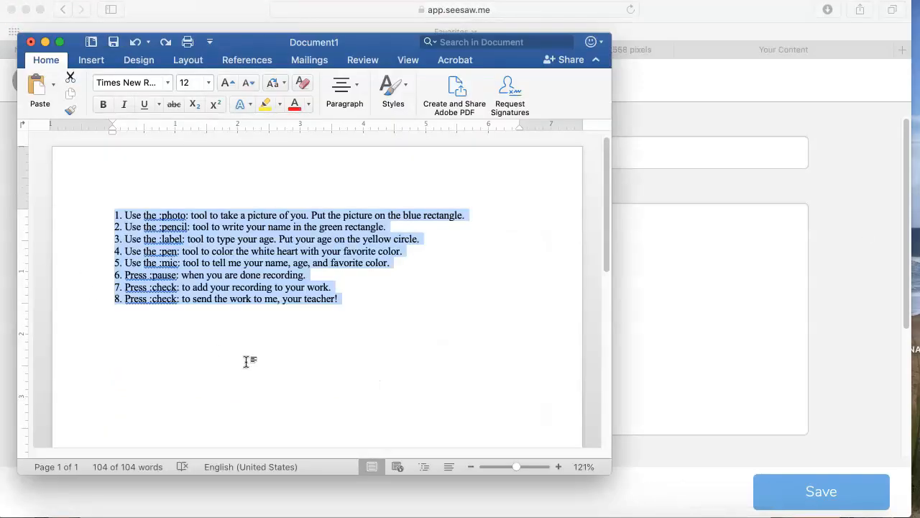
{"action": "left_click", "coordinate": [45, 42]}
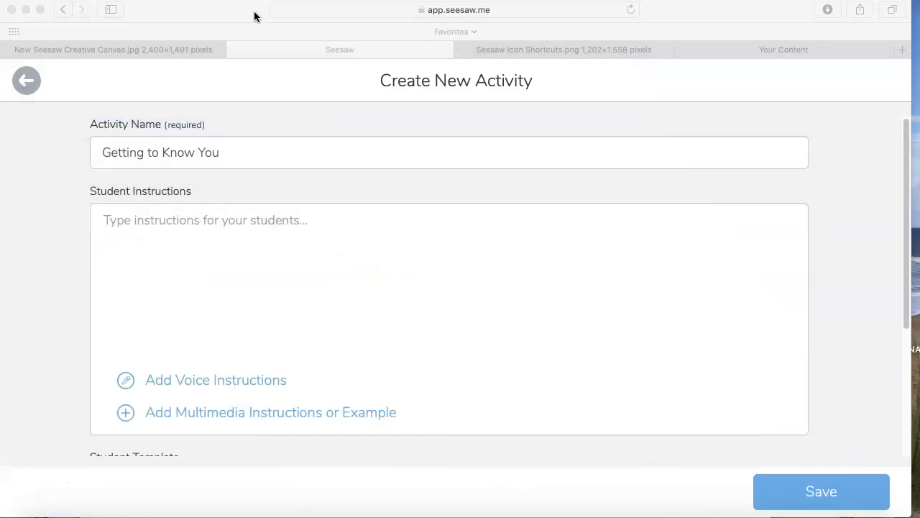
{"action": "left_click", "coordinate": [295, 240]}
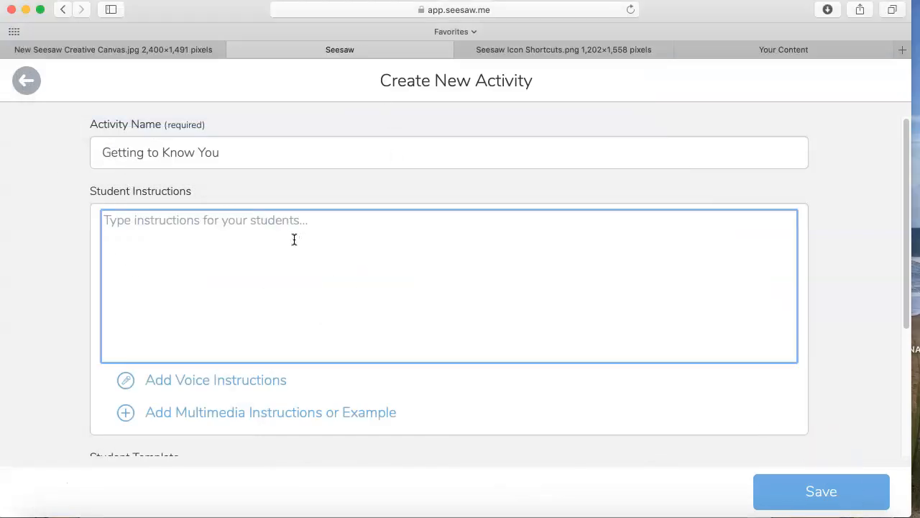
{"action": "right_click", "coordinate": [280, 229]}
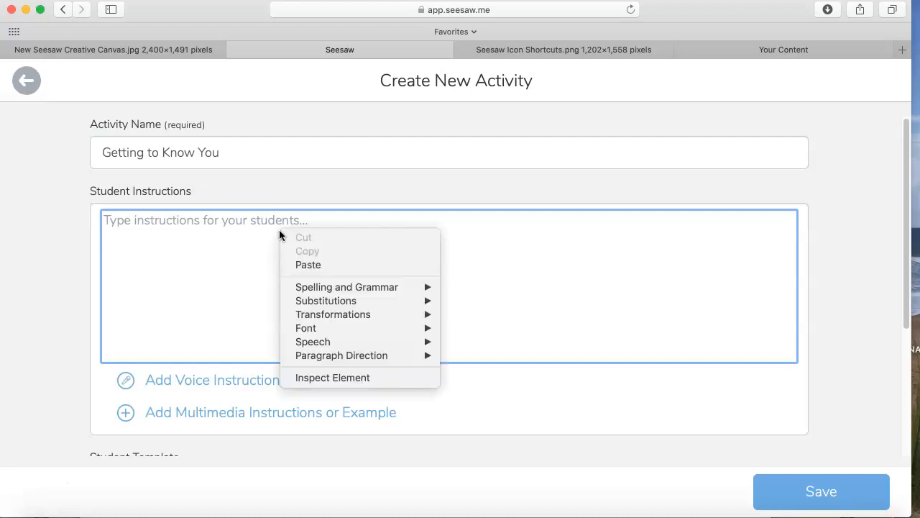
{"action": "left_click", "coordinate": [337, 263]}
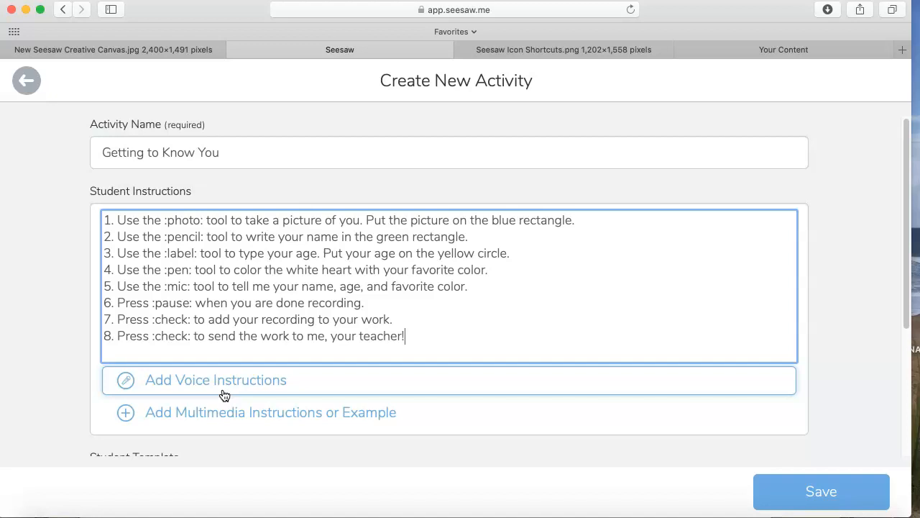
- Allow microphone access to record about 50 seconds of voice instructions, and play back part of the recording
{"action": "left_click", "coordinate": [173, 389]}
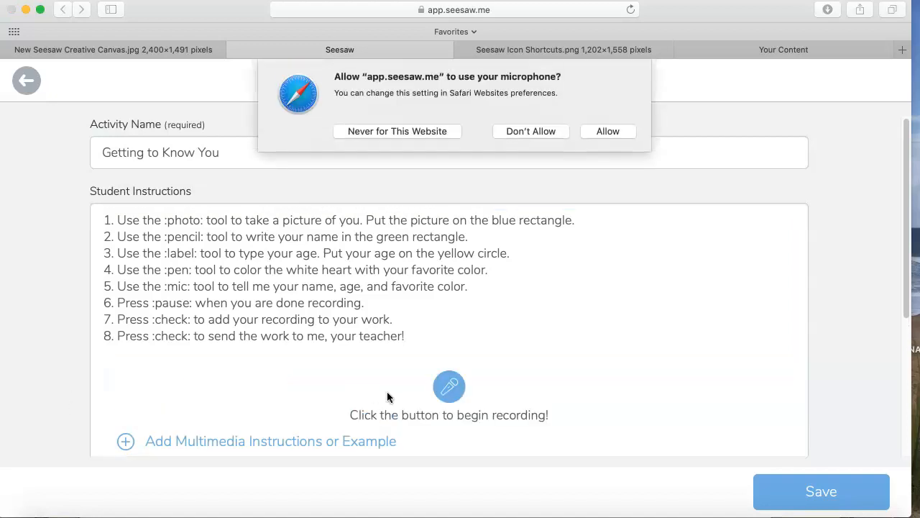
{"action": "left_click", "coordinate": [606, 131]}
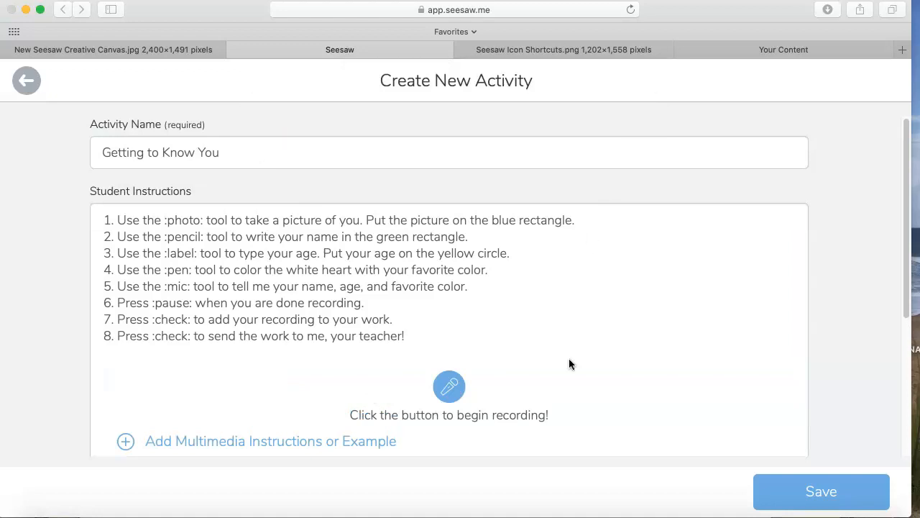
{"action": "left_click", "coordinate": [453, 381]}
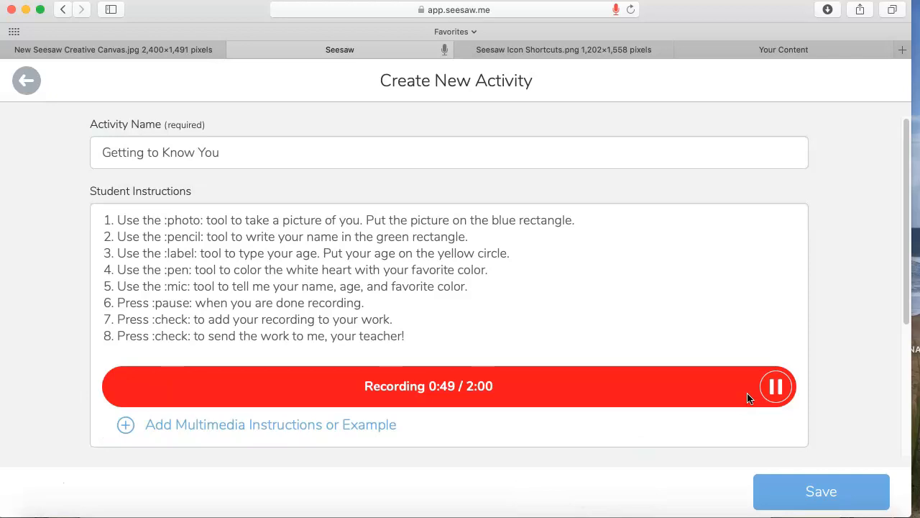
{"action": "left_click", "coordinate": [773, 387]}
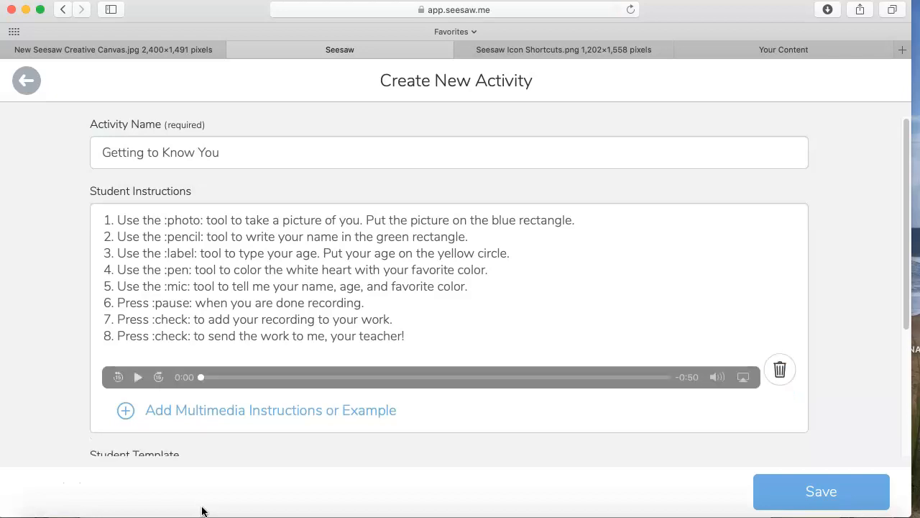
{"action": "left_click", "coordinate": [138, 374]}
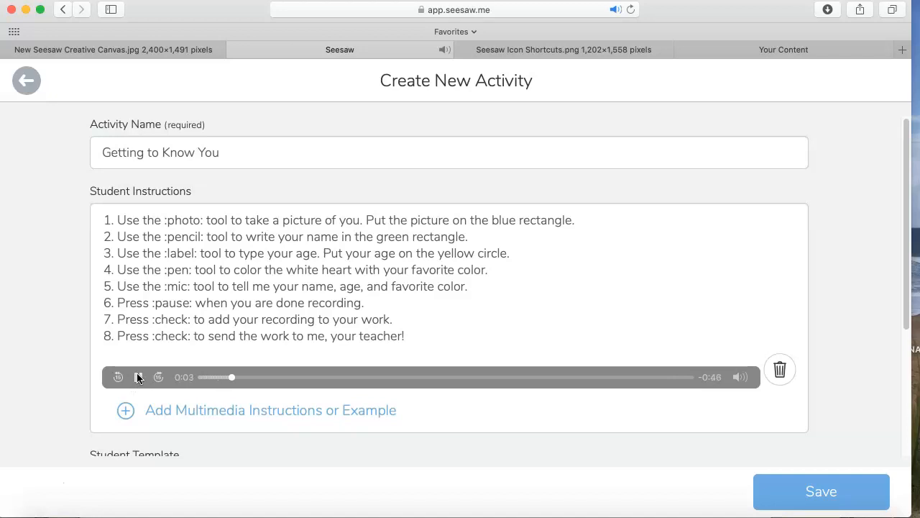
{"action": "key", "text": "XF86AudioLowerVolume"}
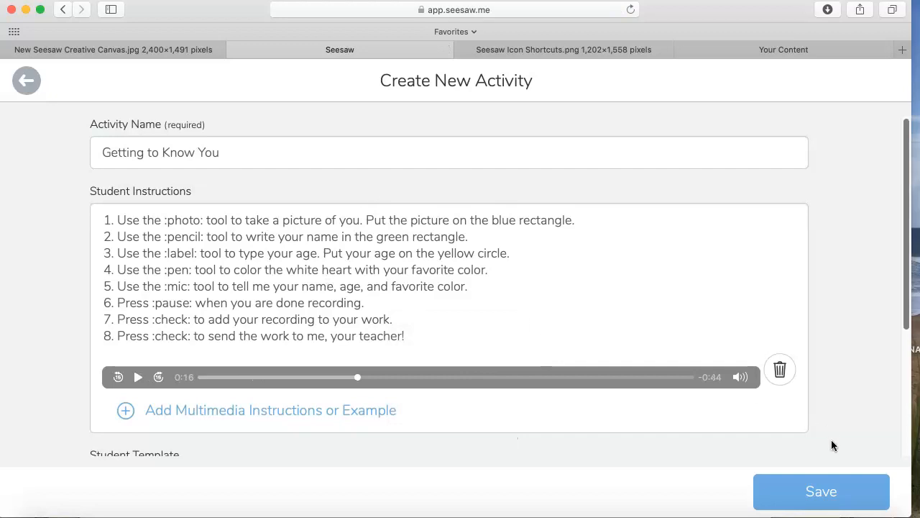
- Review the completed activity form and save the "Getting to Know You" activity
{"action": "scroll", "coordinate": [809, 395], "scroll_direction": "down", "scroll_amount": 1}
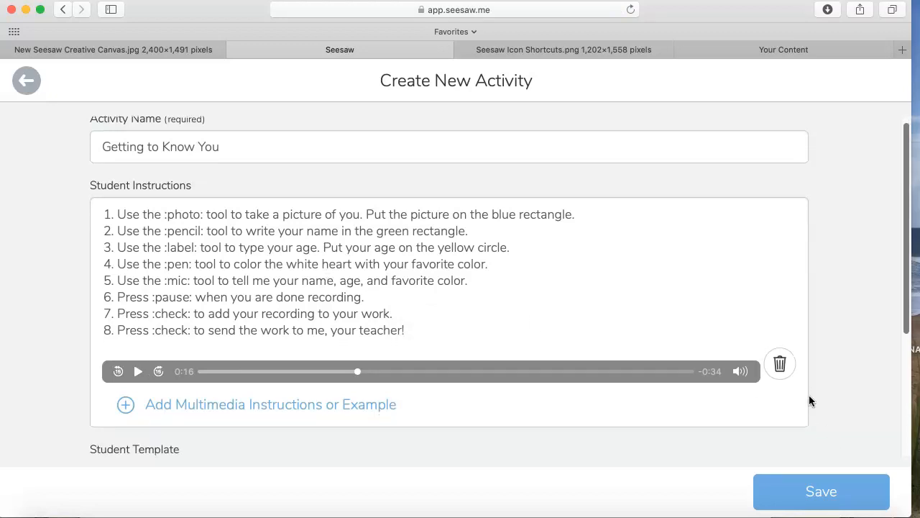
{"action": "scroll", "coordinate": [808, 396], "scroll_direction": "down", "scroll_amount": 5}
{"action": "scroll", "coordinate": [809, 400], "scroll_direction": "up", "scroll_amount": 5}
{"action": "left_click", "coordinate": [819, 491]}
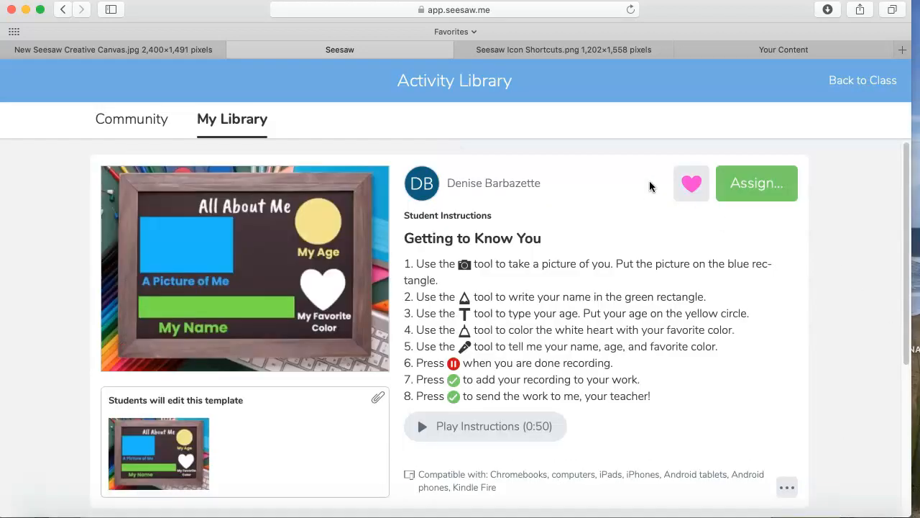
- Assign the "Getting to Know You" activity to the Test class and return to the class
{"action": "left_click", "coordinate": [776, 188]}
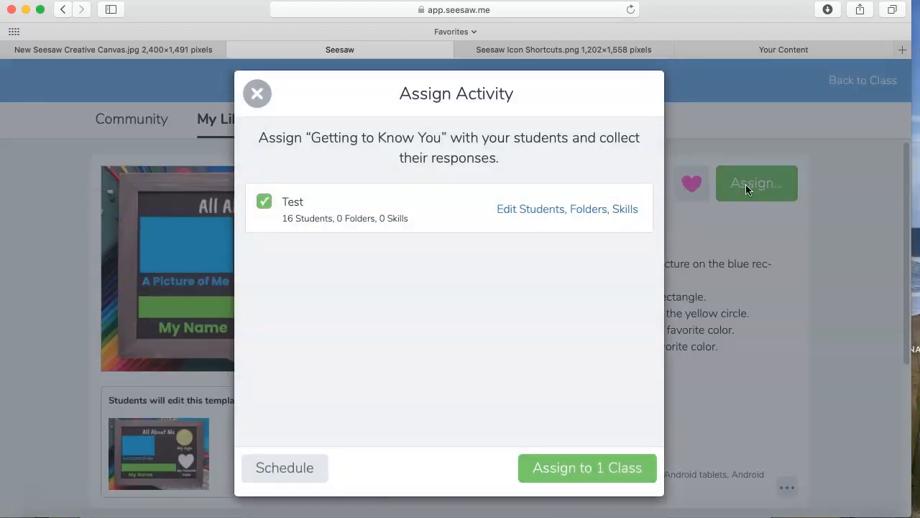
{"action": "left_click", "coordinate": [591, 484]}
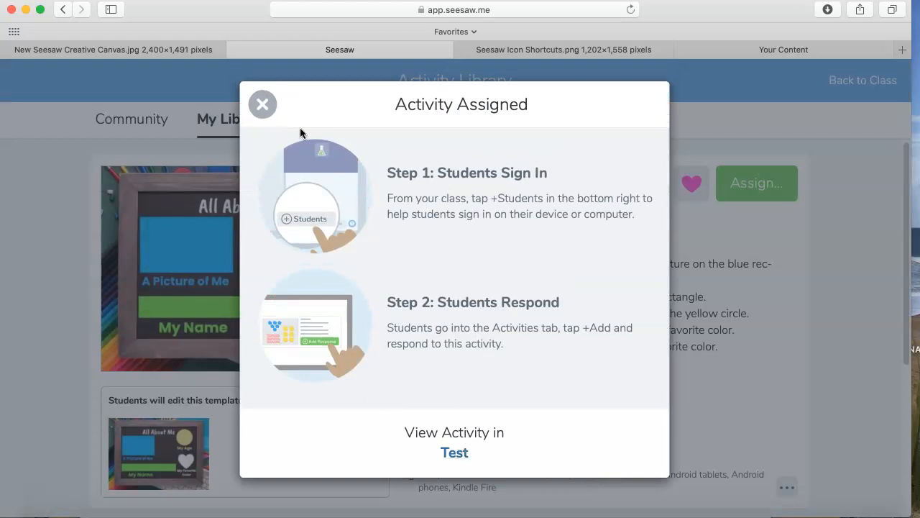
{"action": "left_click", "coordinate": [252, 113]}
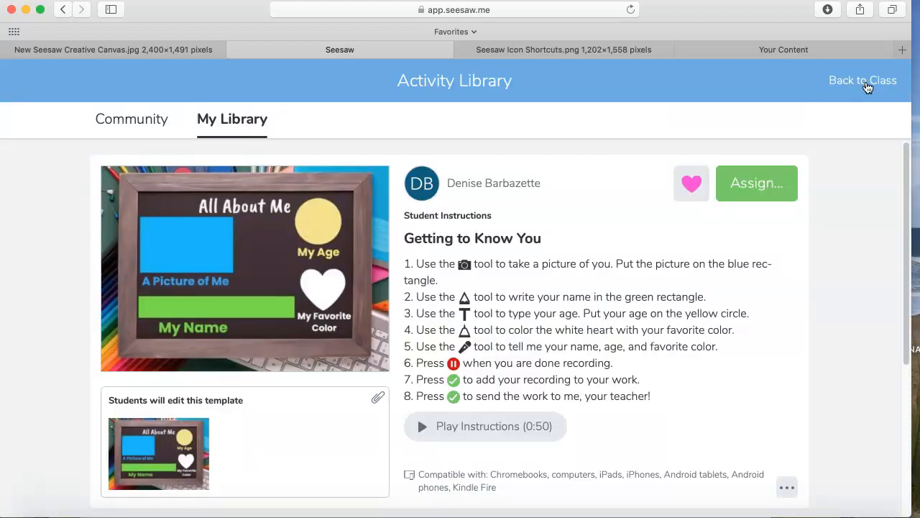
{"action": "left_click", "coordinate": [868, 84]}
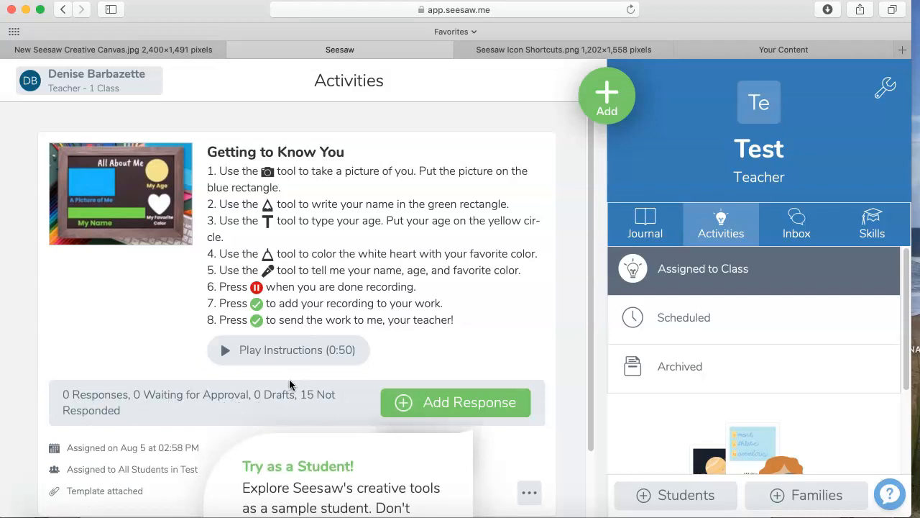
- Review the assigned "Getting to Know You" activity and switch to the QuickTime Player view of the student's iPad in full screen
{"action": "scroll", "coordinate": [242, 411], "scroll_direction": "down", "scroll_amount": 3}
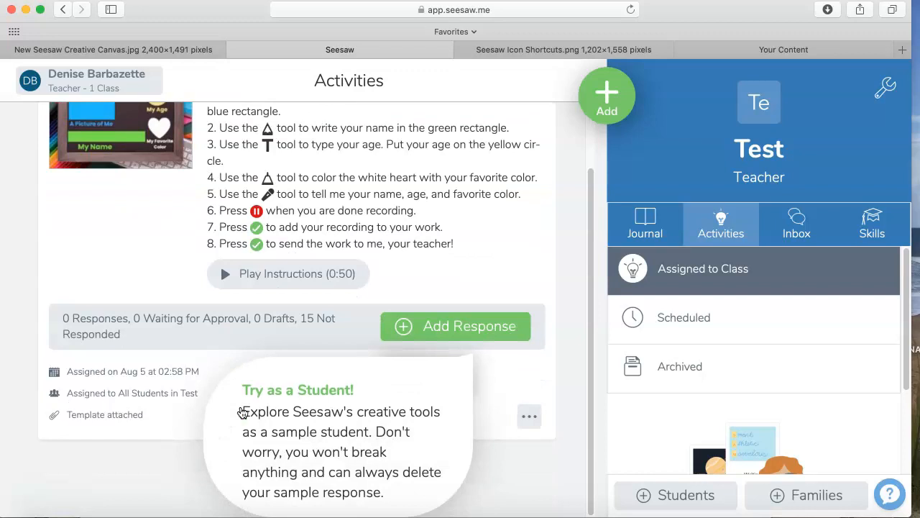
{"action": "scroll", "coordinate": [243, 411], "scroll_direction": "up", "scroll_amount": 3}
{"action": "scroll", "coordinate": [187, 417], "scroll_direction": "down", "scroll_amount": 3}
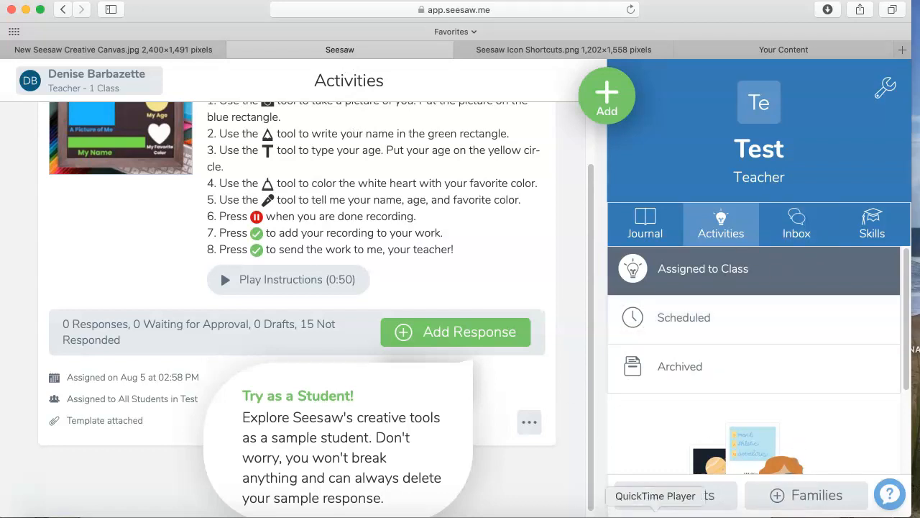
{"action": "left_click", "coordinate": [655, 515]}
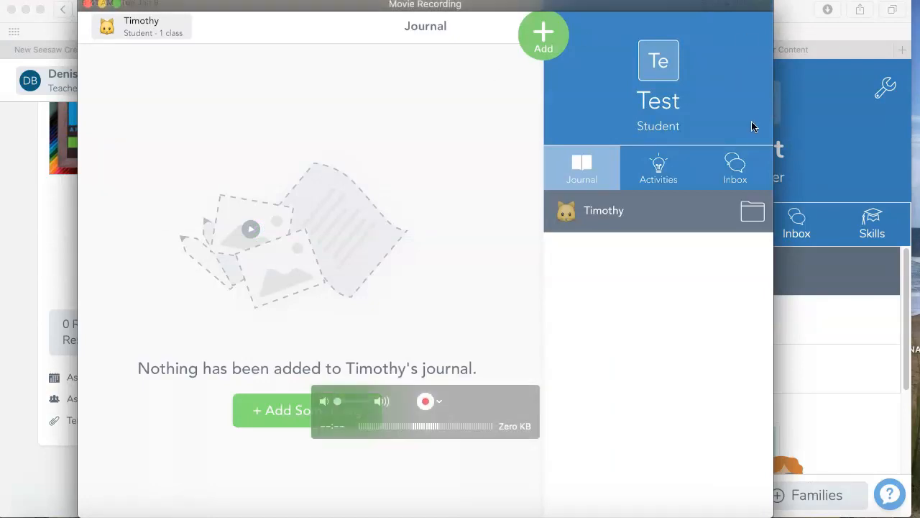
{"action": "left_click", "coordinate": [117, 5]}
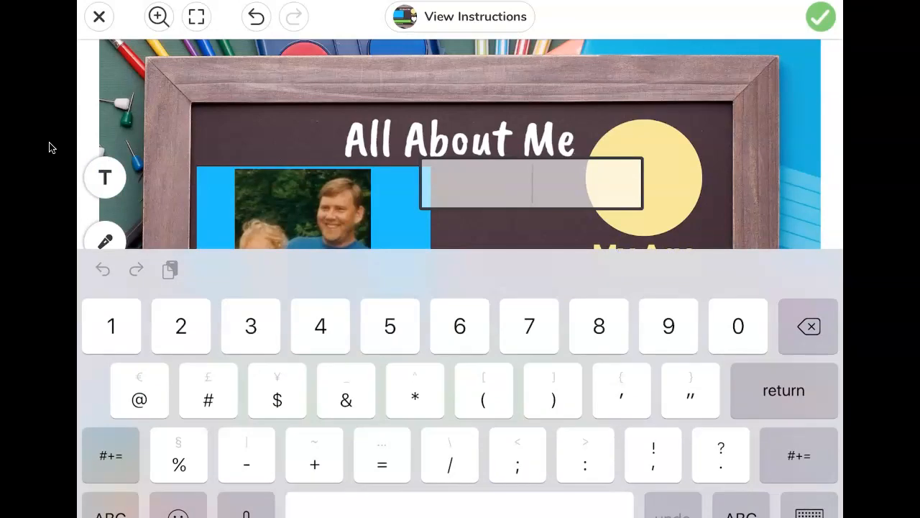
- Enter 33 as the student's age in the text label and move the label between the photo and the heart
{"action": "type", "text": "33"}
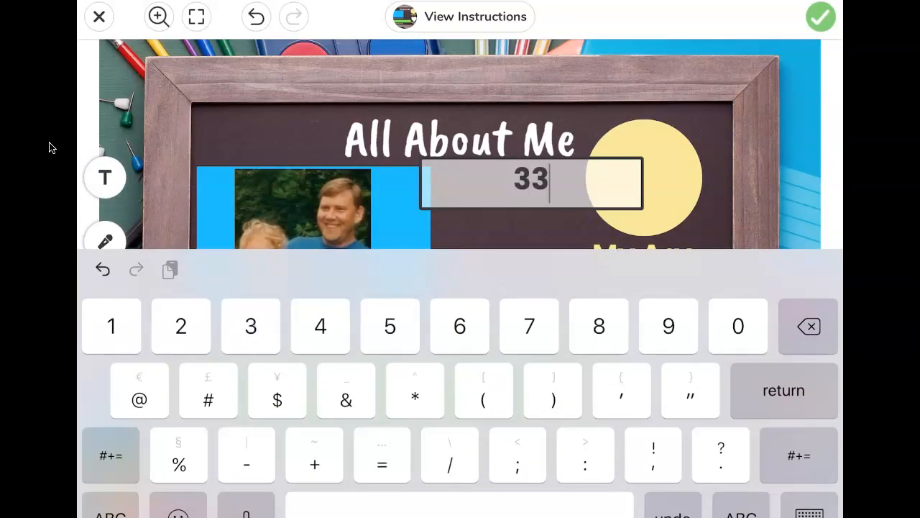
{"action": "left_click", "coordinate": [810, 513]}
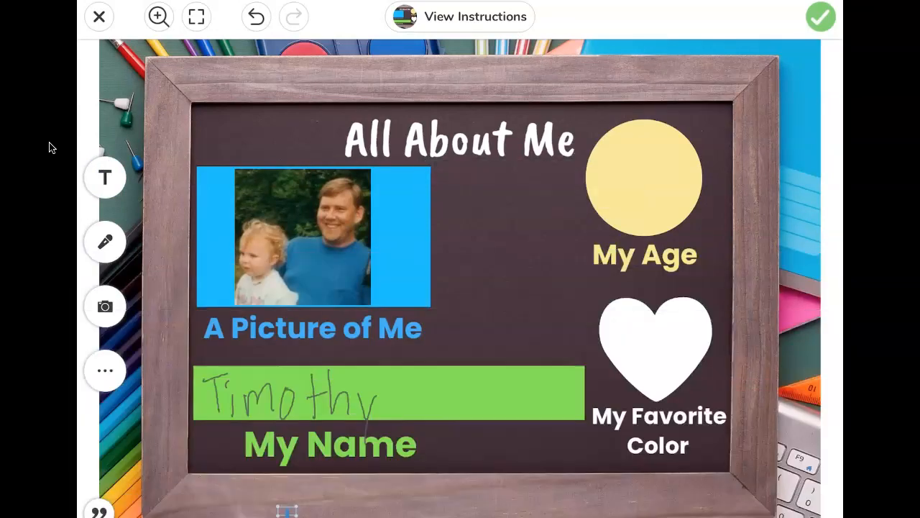
{"action": "left_click_drag", "start_coordinate": [532, 183], "coordinate": [523, 275]}
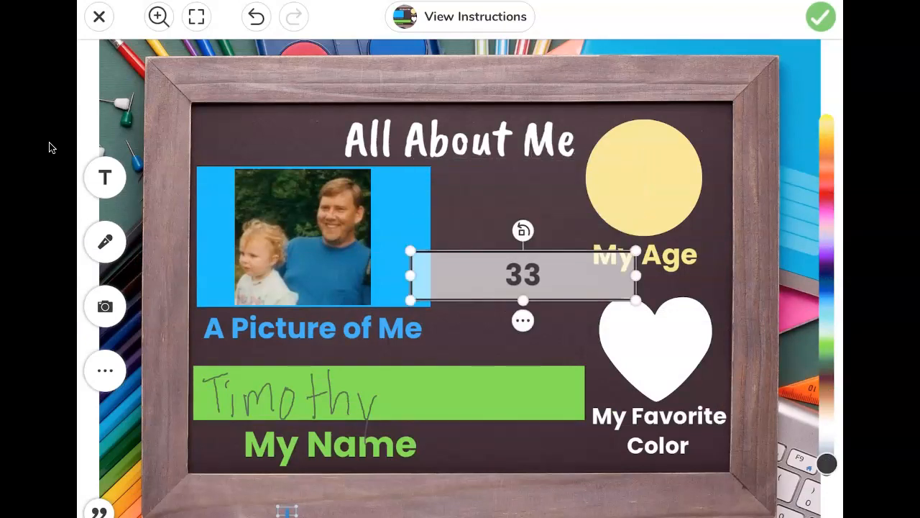
- Style the 33 label with a solid dark background and the Comic font
{"action": "left_click", "coordinate": [522, 321]}
{"action": "left_click", "coordinate": [563, 94]}
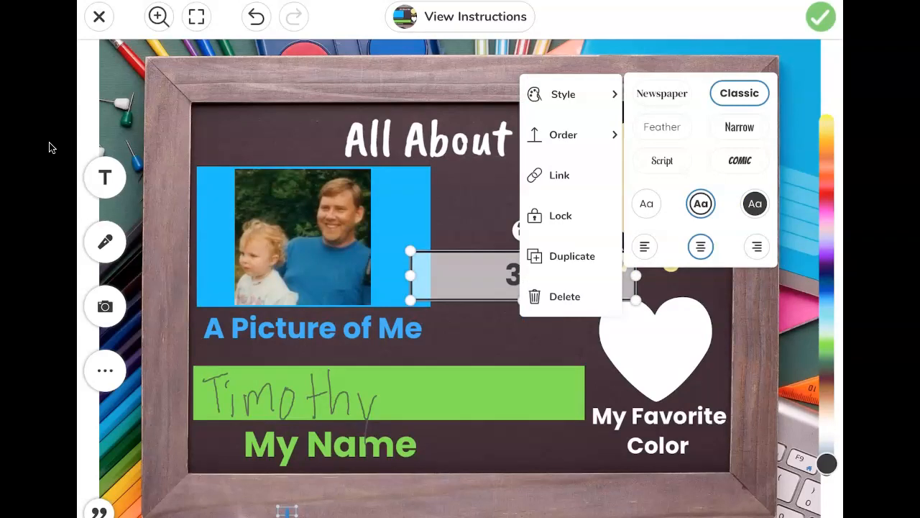
{"action": "left_click", "coordinate": [755, 203]}
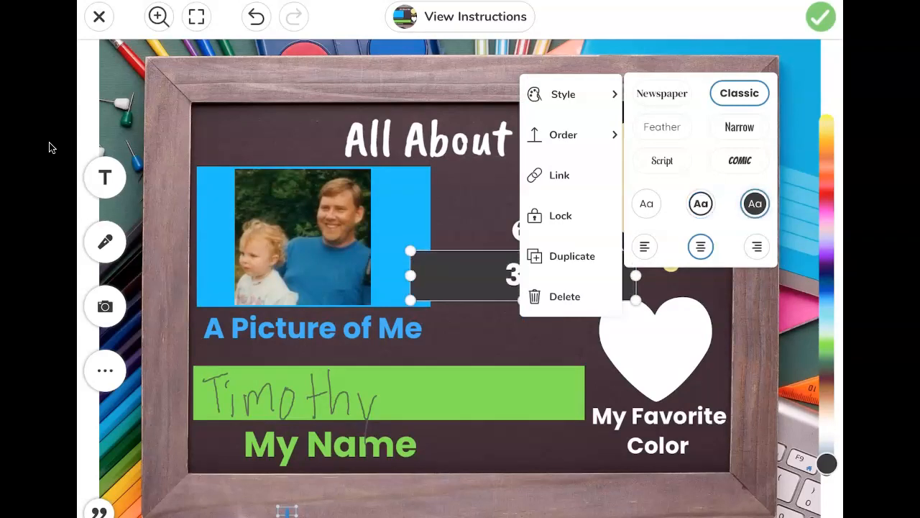
{"action": "left_click", "coordinate": [739, 161]}
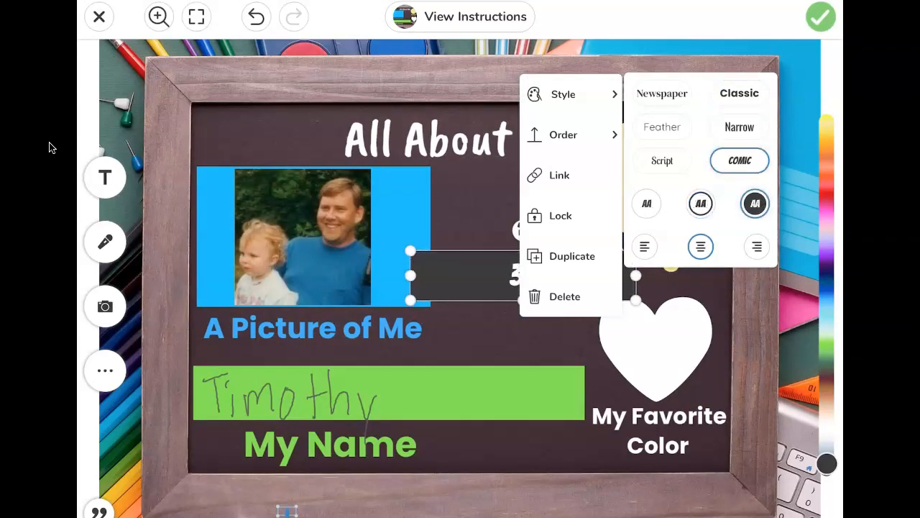
{"action": "left_click", "coordinate": [50, 147]}
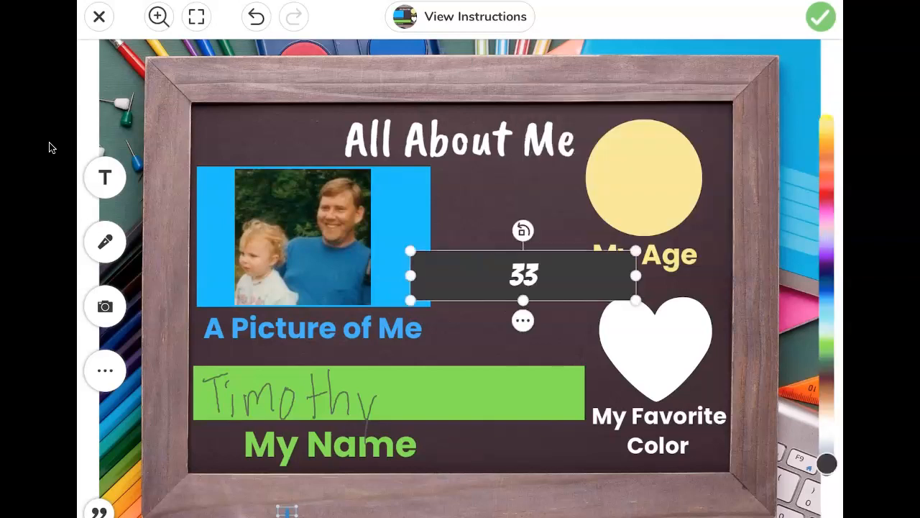
- Shrink the 33 label, place it on the yellow My Age circle and recolor its background pale pink
{"action": "left_click_drag", "start_coordinate": [410, 276], "coordinate": [644, 174]}
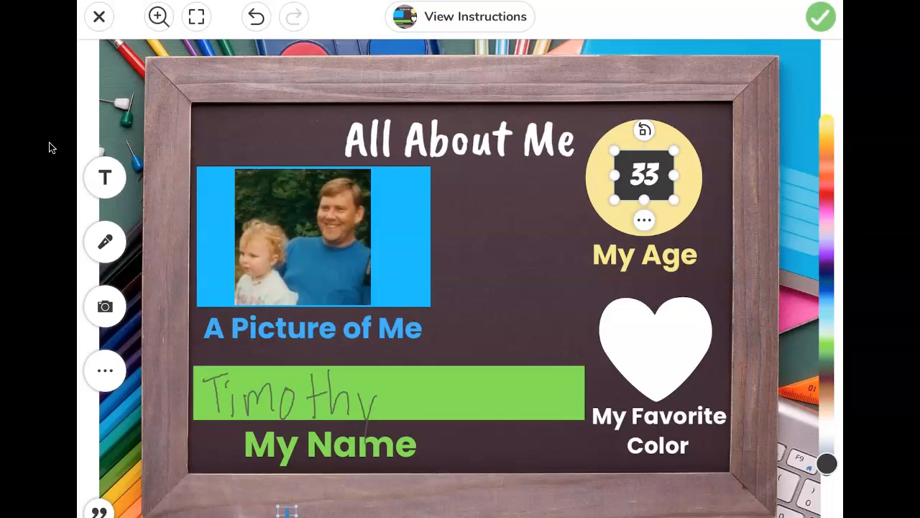
{"action": "left_click_drag", "start_coordinate": [827, 463], "coordinate": [827, 228]}
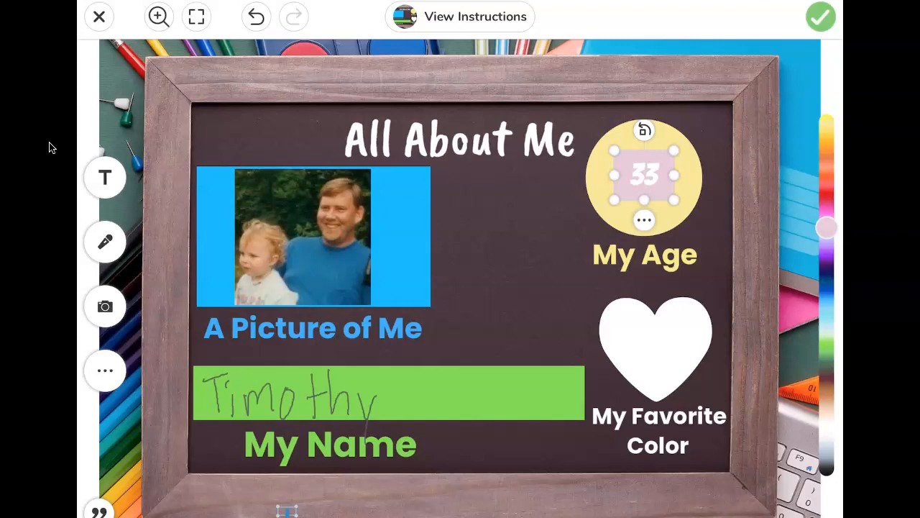
- Color the white My Favorite Color heart gray-blue with freehand strokes and start the student's voice recording
{"action": "left_click", "coordinate": [426, 512]}
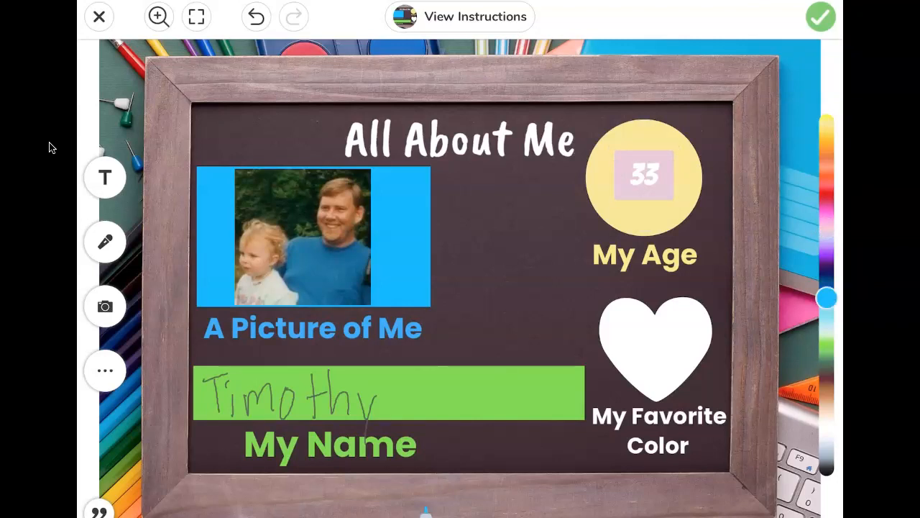
{"action": "left_click", "coordinate": [827, 450]}
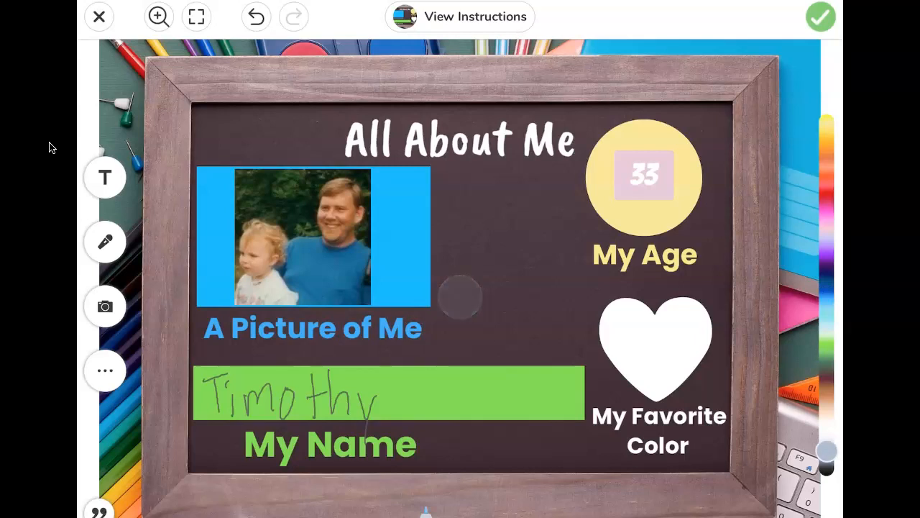
{"action": "mouse_move", "coordinate": [617, 308]}
{"action": "left_mouse_down"}
{"action": "mouse_move", "coordinate": [603, 335]}
{"action": "mouse_move", "coordinate": [619, 338]}
{"action": "mouse_move", "coordinate": [644, 323]}
{"action": "mouse_move", "coordinate": [651, 360]}
{"action": "mouse_move", "coordinate": [687, 306]}
{"action": "mouse_move", "coordinate": [639, 366]}
{"action": "mouse_move", "coordinate": [689, 335]}
{"action": "mouse_move", "coordinate": [660, 396]}
{"action": "mouse_move", "coordinate": [698, 347]}
{"action": "mouse_move", "coordinate": [696, 312]}
{"action": "left_mouse_up"}
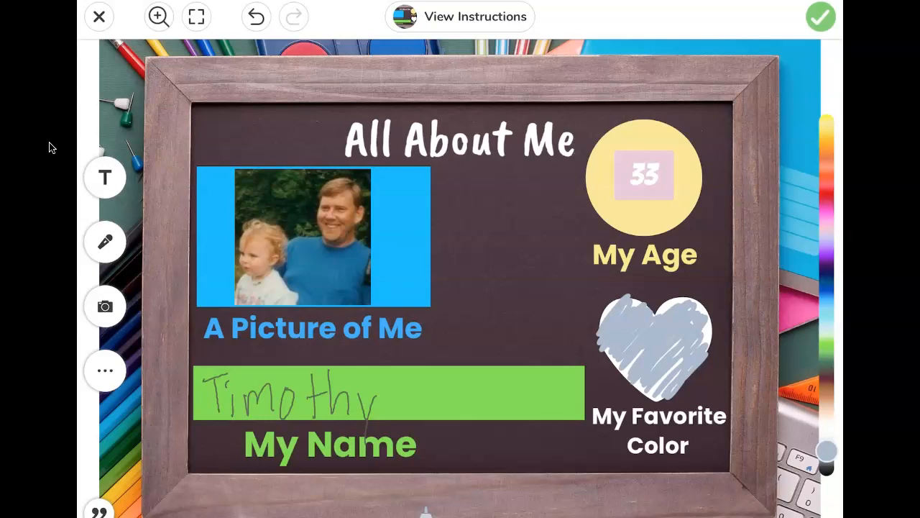
{"action": "left_click", "coordinate": [105, 242]}
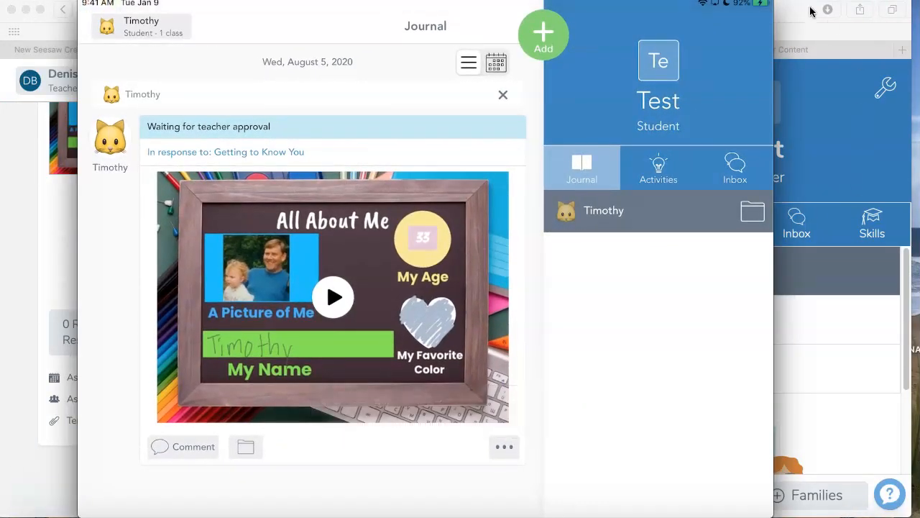
- Switch back to the teacher's Seesaw page in the browser and open the unapproved post from the class journal
{"action": "left_click", "coordinate": [798, 31]}
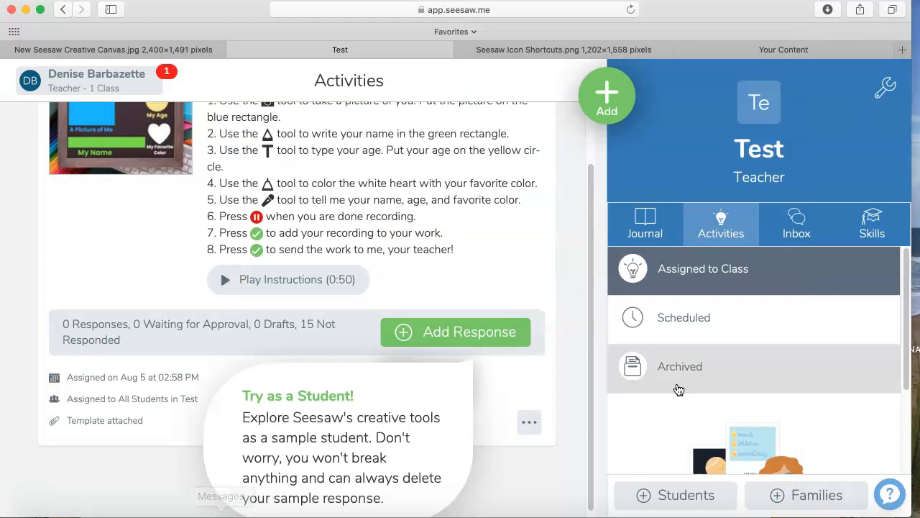
{"action": "left_click", "coordinate": [645, 224]}
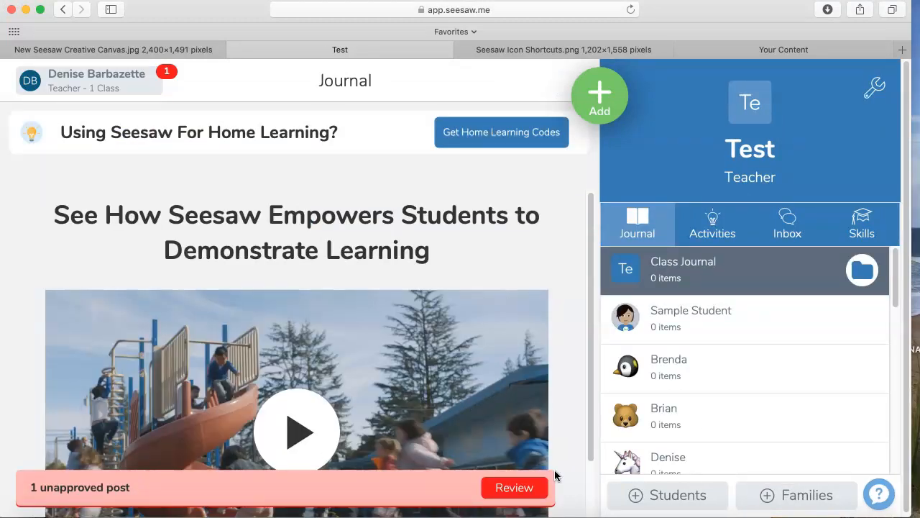
{"action": "left_click", "coordinate": [507, 488]}
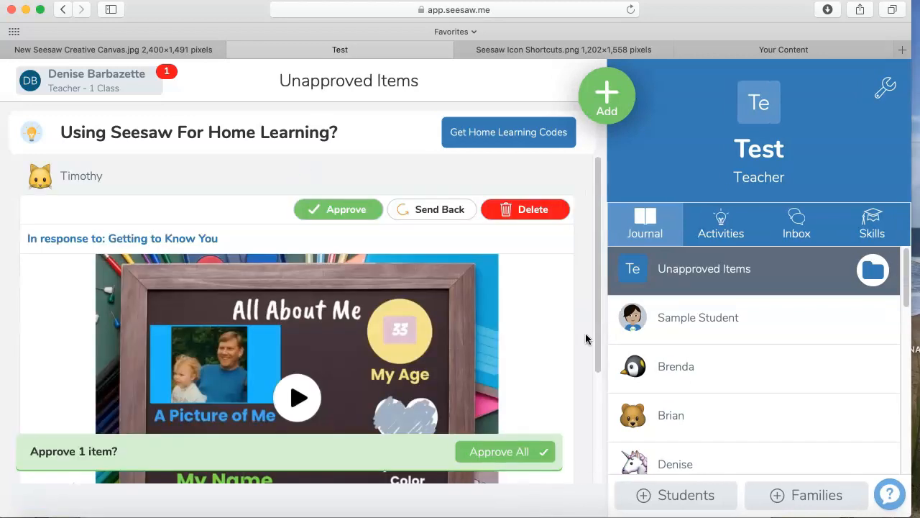
- Examine and play the student's response to "Getting to Know You", and approve it
{"action": "scroll", "coordinate": [74, 359], "scroll_direction": "down", "scroll_amount": 3}
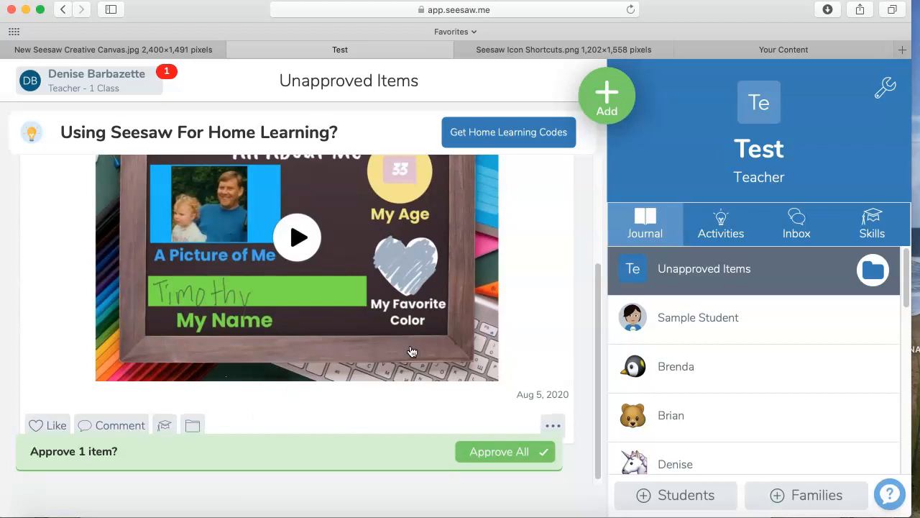
{"action": "scroll", "coordinate": [319, 370], "scroll_direction": "up", "scroll_amount": 1}
{"action": "scroll", "coordinate": [319, 370], "scroll_direction": "down", "scroll_amount": 1}
{"action": "scroll", "coordinate": [329, 328], "scroll_direction": "up", "scroll_amount": 2}
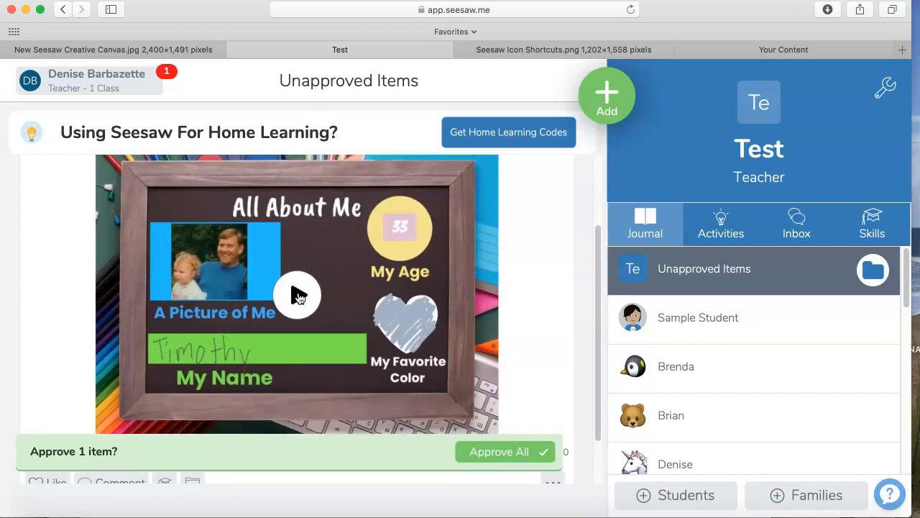
{"action": "left_click", "coordinate": [297, 295]}
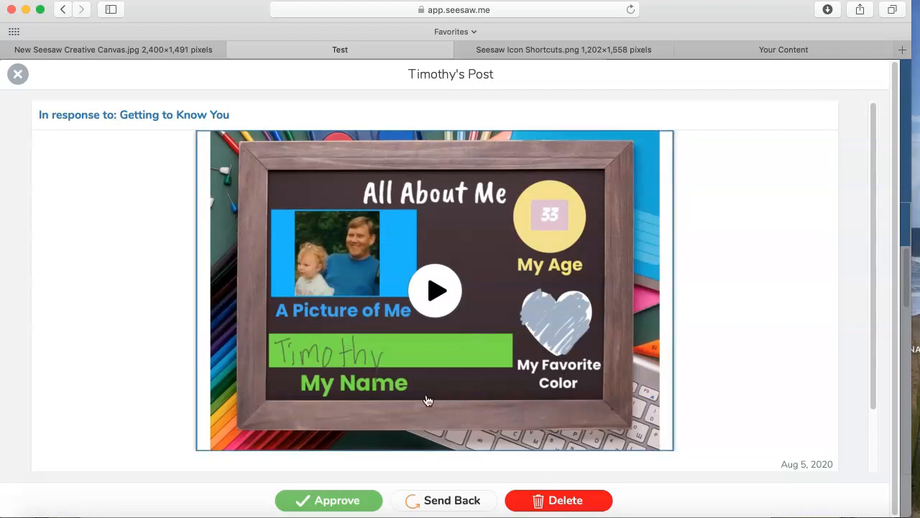
{"action": "left_click", "coordinate": [338, 507]}
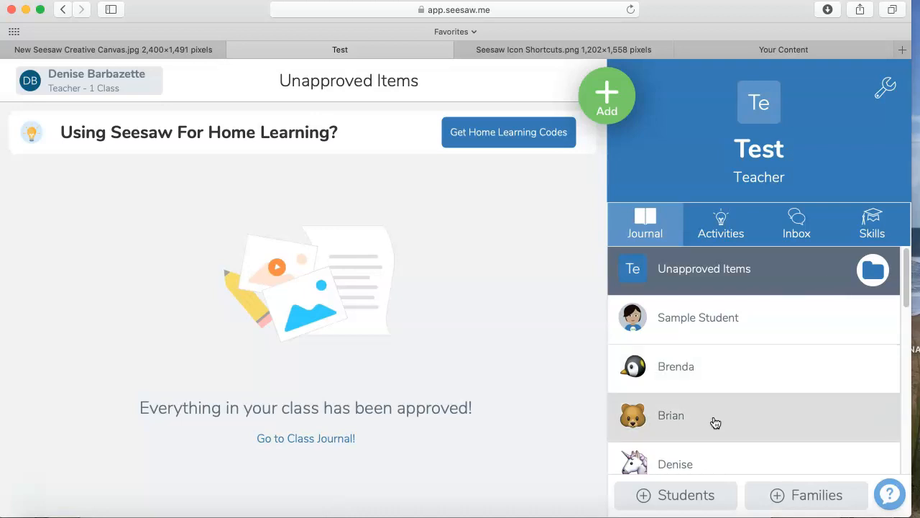
- Check the student's and the whole class's unapproved items, and return to the class journal
{"action": "scroll", "coordinate": [735, 393], "scroll_direction": "down", "scroll_amount": 10}
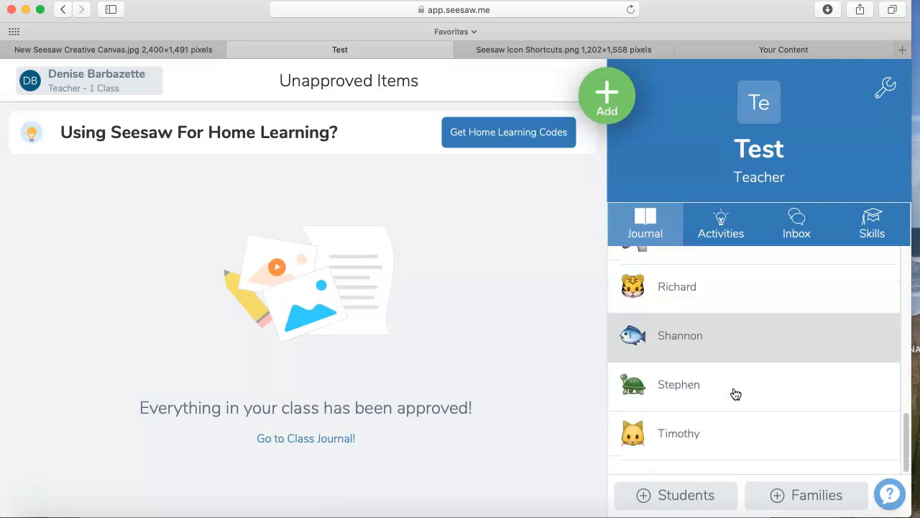
{"action": "left_click", "coordinate": [696, 436]}
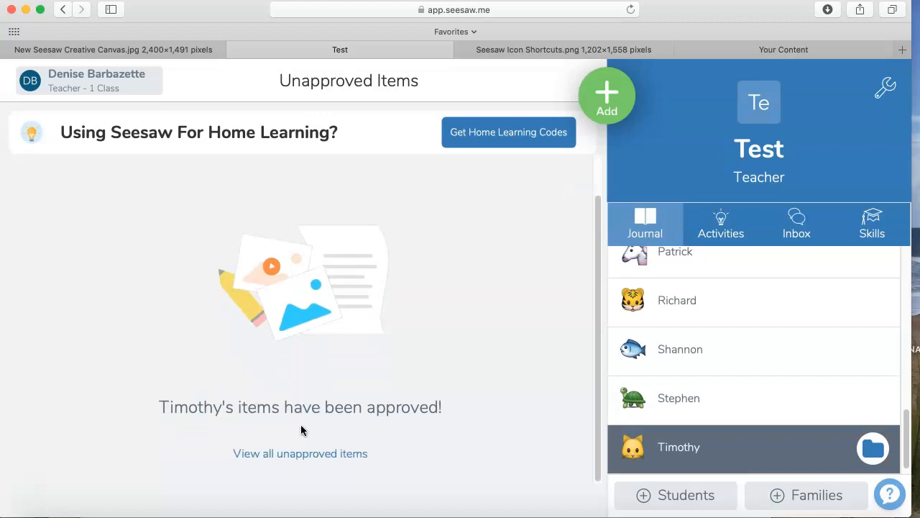
{"action": "left_click", "coordinate": [327, 455]}
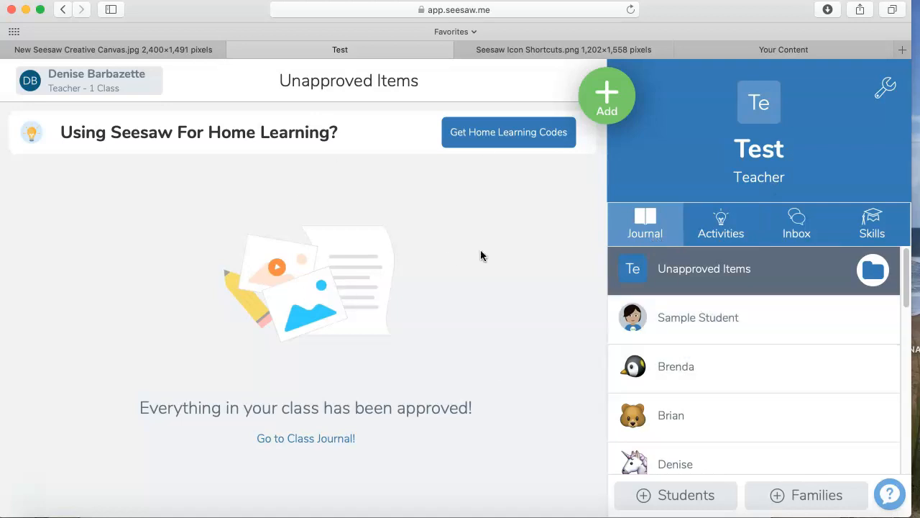
{"action": "left_click", "coordinate": [658, 234]}
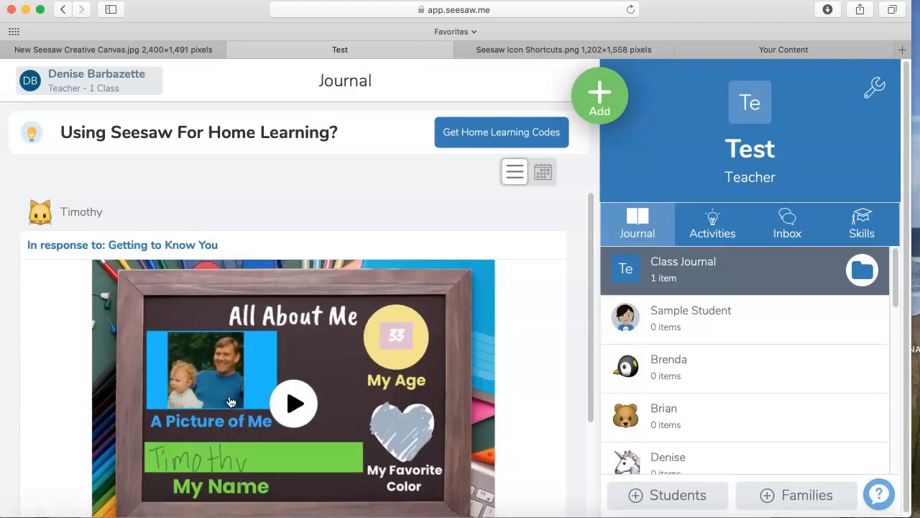
- Like the student's All About Me response and post the comment "Nice to meet you!" on it
{"action": "scroll", "coordinate": [70, 359], "scroll_direction": "down", "scroll_amount": 3}
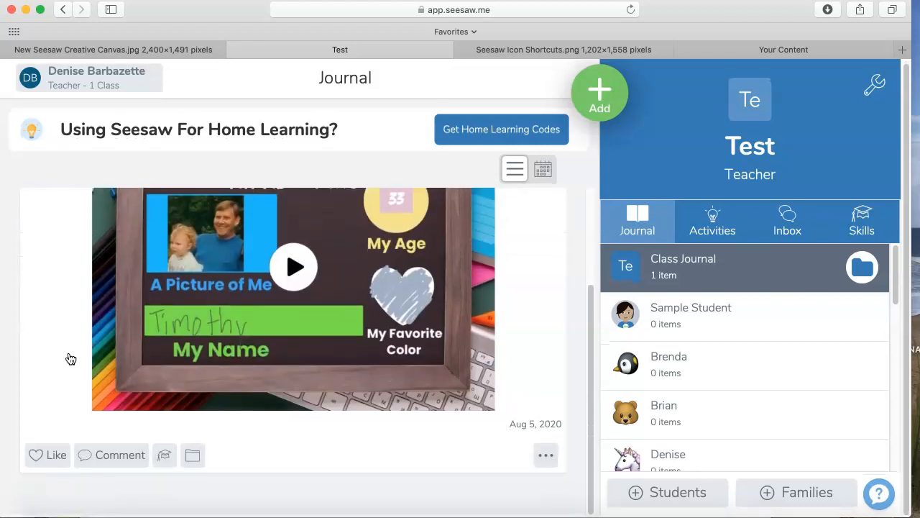
{"action": "left_click", "coordinate": [59, 463]}
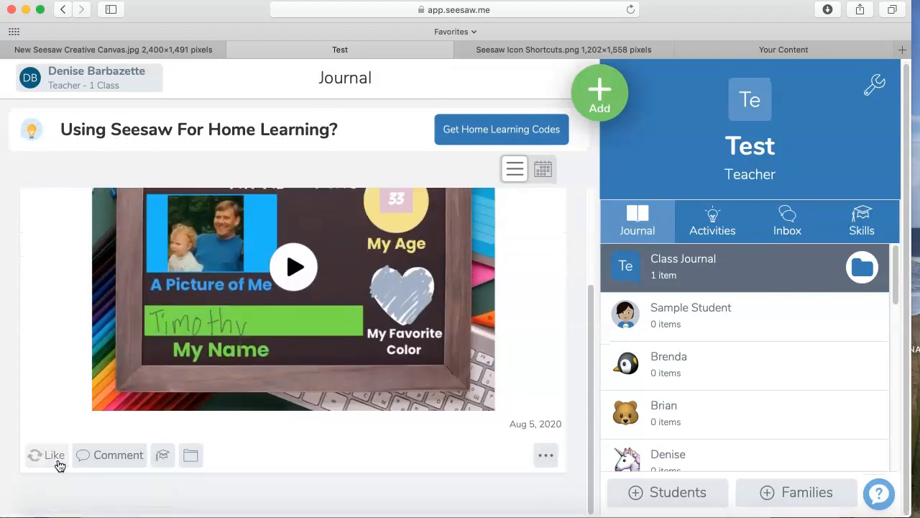
{"action": "left_click", "coordinate": [135, 481]}
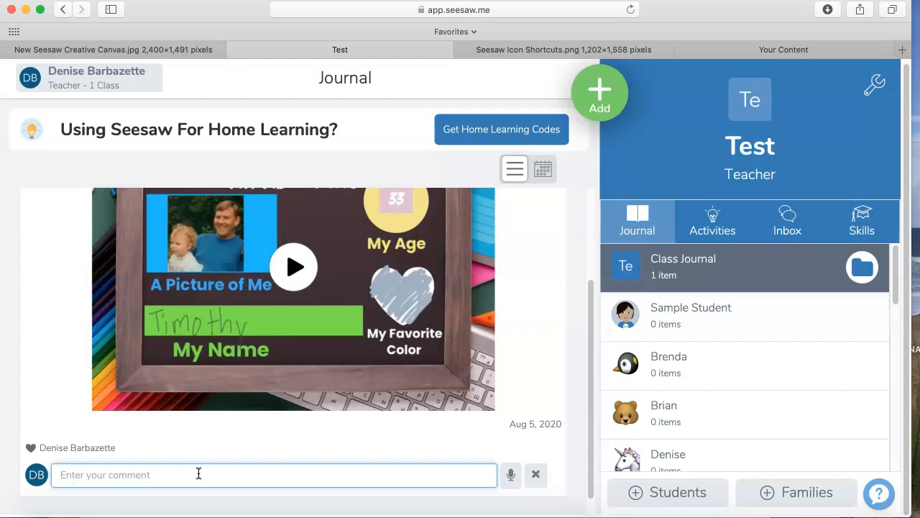
{"action": "type", "text": "NIce to mee"}
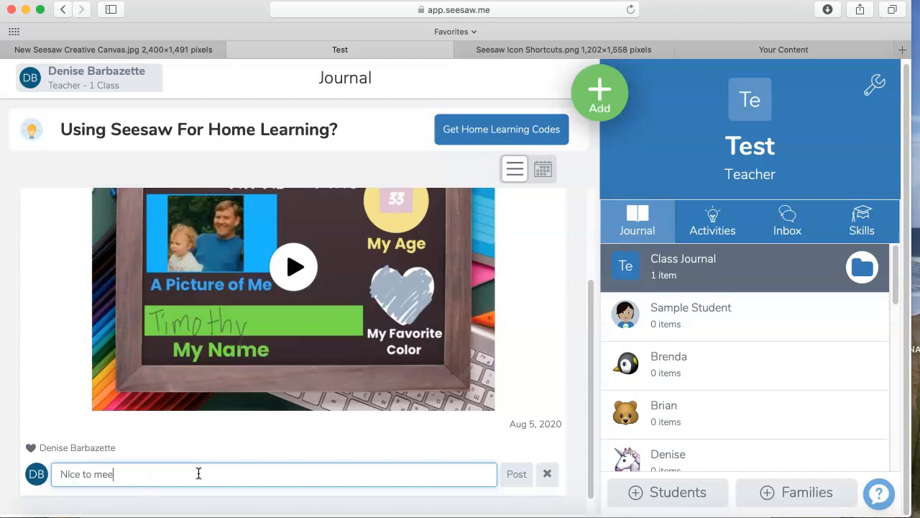
{"action": "type", "text": "t you!"}
{"action": "key", "text": "Return"}
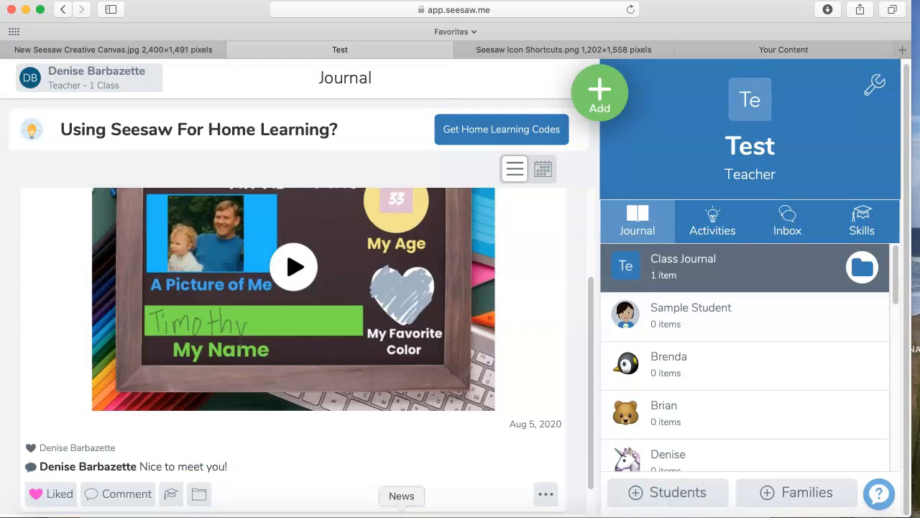
- Start creating a new activity to assign from My Library, and begin adding a template for student responses
{"action": "scroll", "coordinate": [510, 341], "scroll_direction": "down", "scroll_amount": 1}
{"action": "scroll", "coordinate": [510, 342], "scroll_direction": "down", "scroll_amount": 1}
{"action": "scroll", "coordinate": [503, 343], "scroll_direction": "up", "scroll_amount": 3}
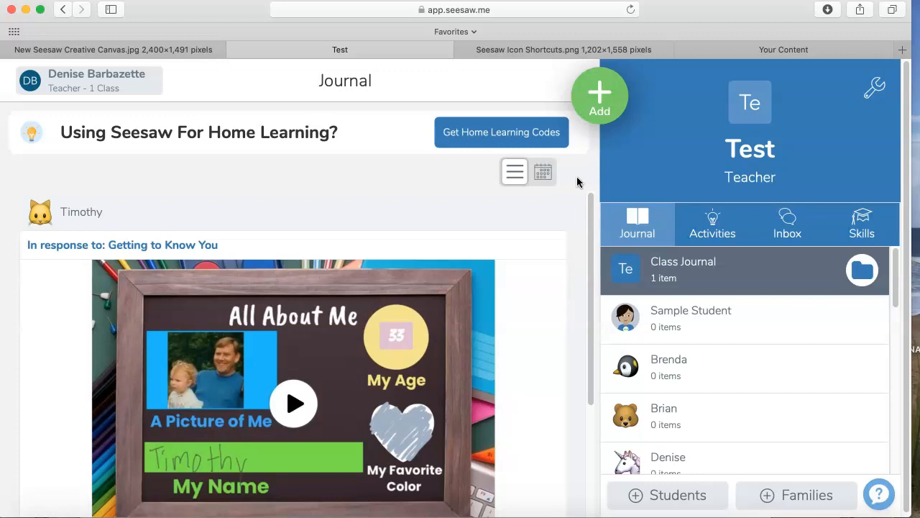
{"action": "left_click", "coordinate": [604, 106]}
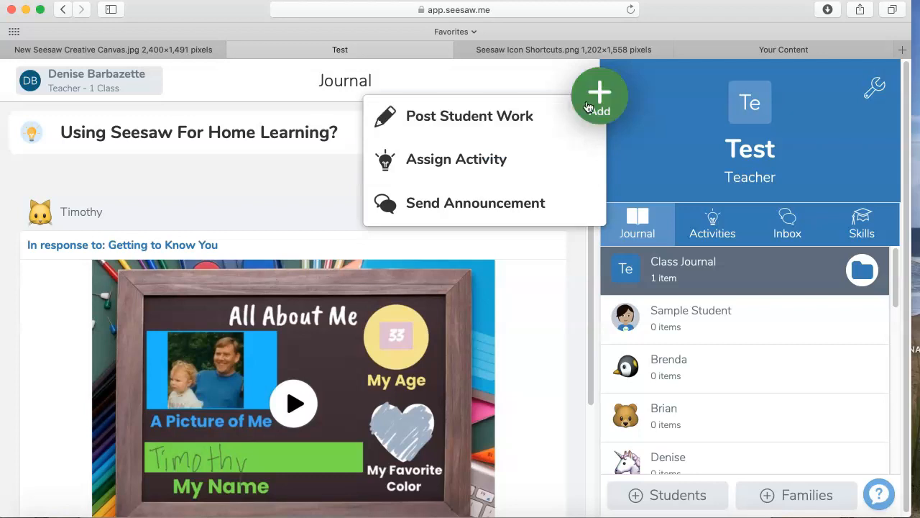
{"action": "left_click", "coordinate": [484, 164]}
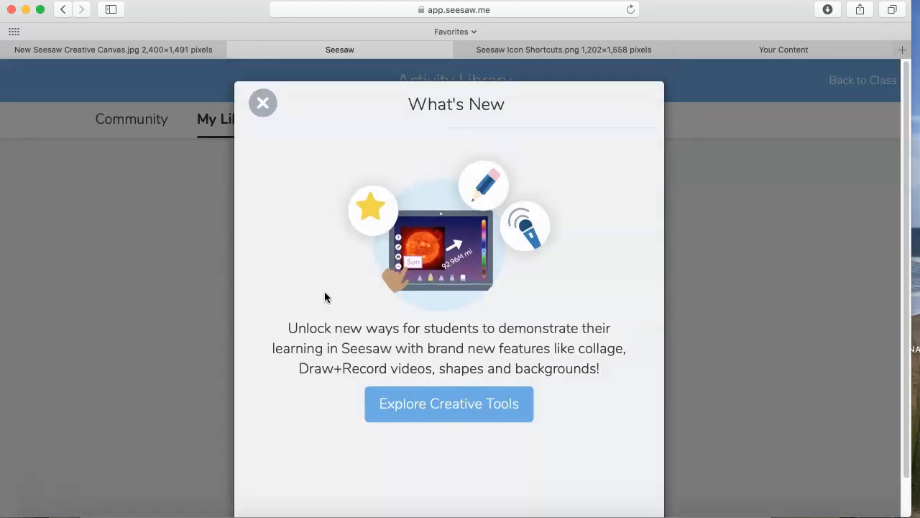
{"action": "left_click", "coordinate": [263, 104]}
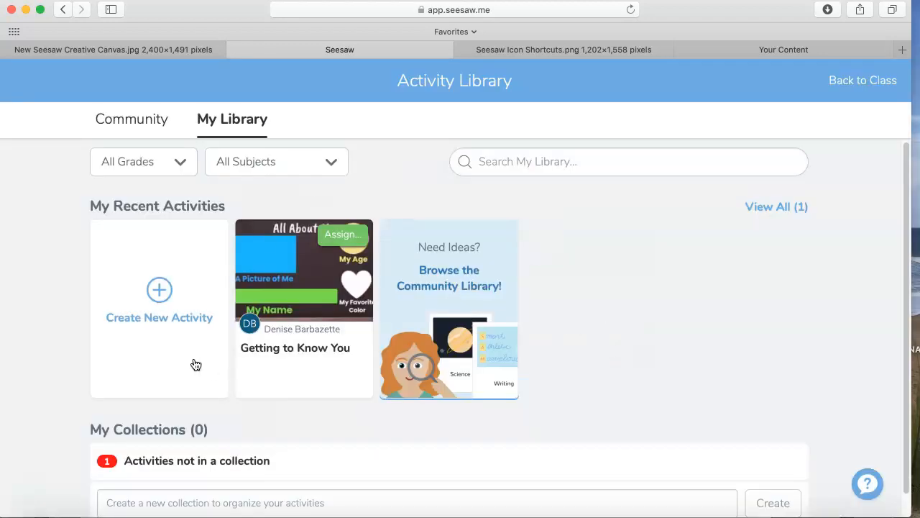
{"action": "left_click", "coordinate": [159, 290]}
{"action": "scroll", "coordinate": [755, 366], "scroll_direction": "down", "scroll_amount": 4}
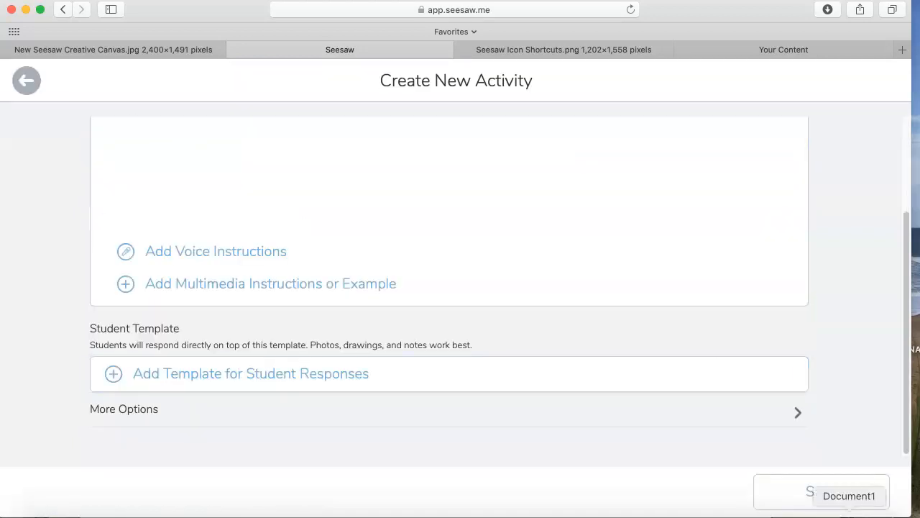
{"action": "left_click", "coordinate": [282, 388]}
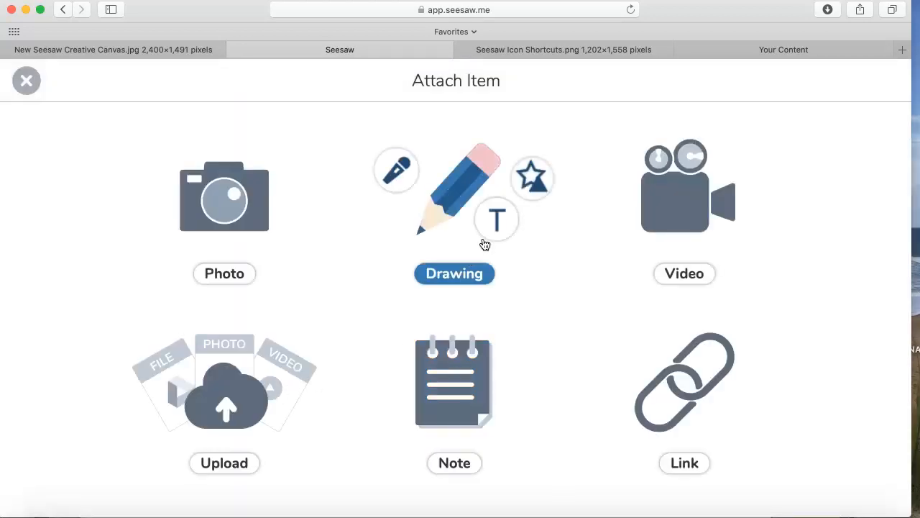
- Try to add a second page to a blank drawing template, and discard the drawing
{"action": "left_click", "coordinate": [458, 280]}
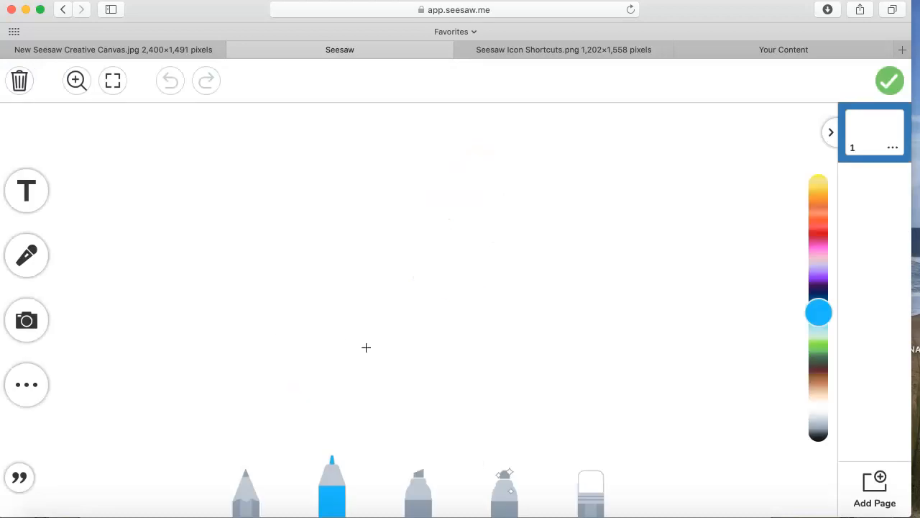
{"action": "left_click", "coordinate": [875, 495]}
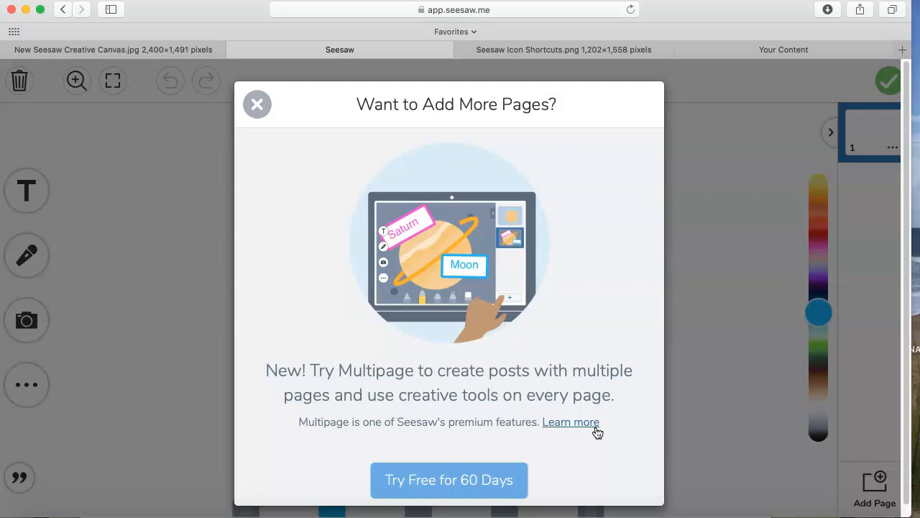
{"action": "left_click", "coordinate": [269, 114]}
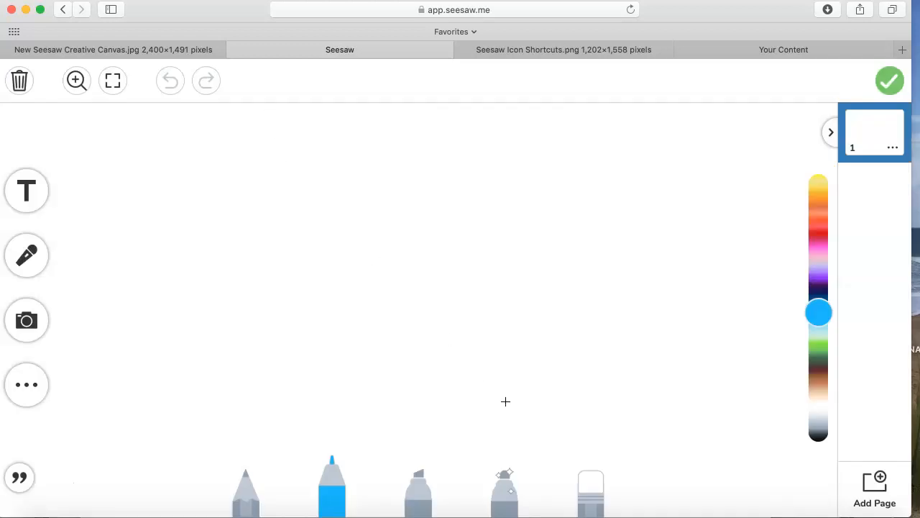
{"action": "left_click", "coordinate": [16, 92]}
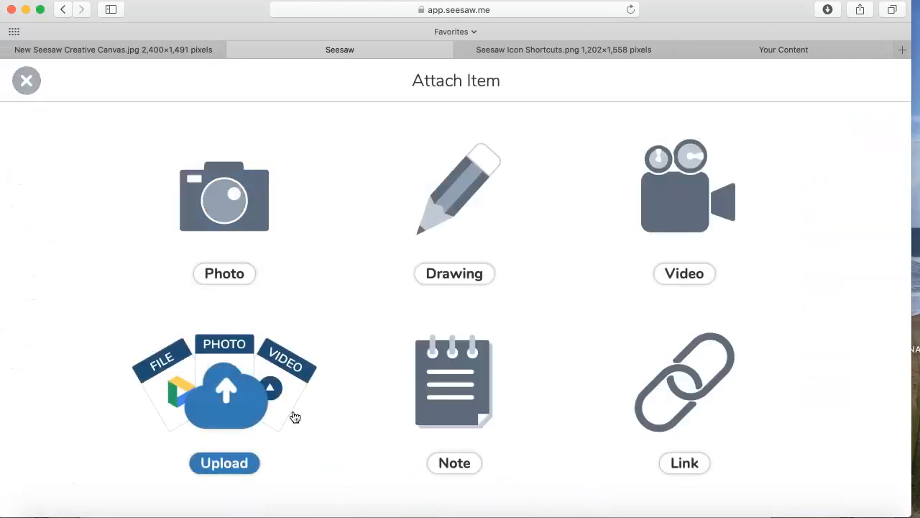
- Upload FriendsActivitiesFINAL.pdf from the computer's Desktop for the student response template
{"action": "left_click", "coordinate": [238, 463]}
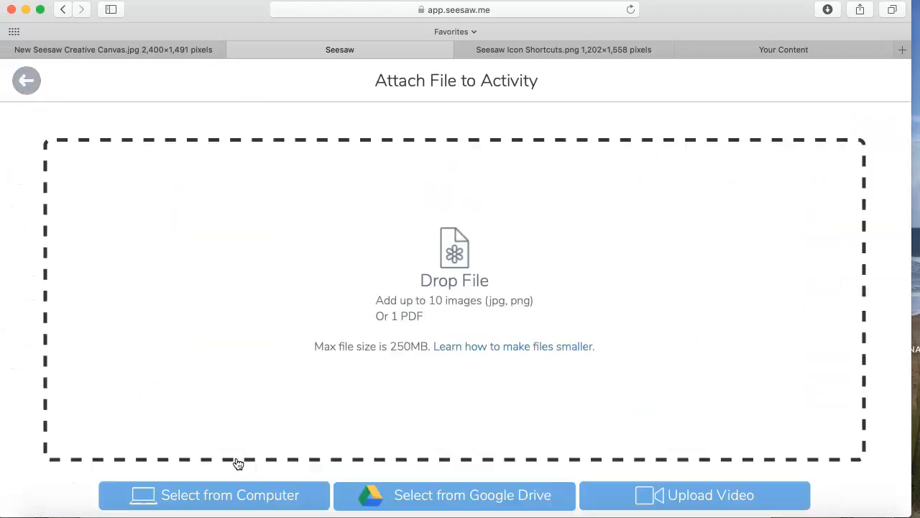
{"action": "left_click", "coordinate": [265, 504]}
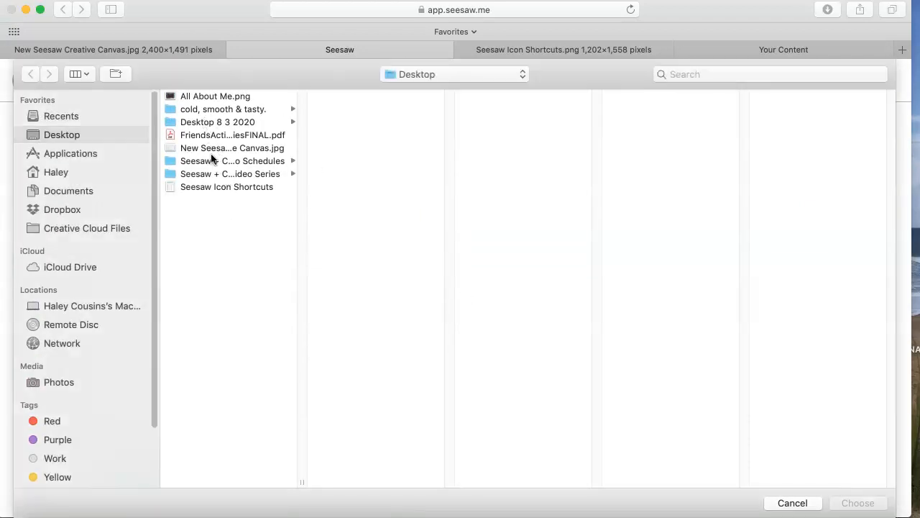
{"action": "left_click", "coordinate": [213, 135]}
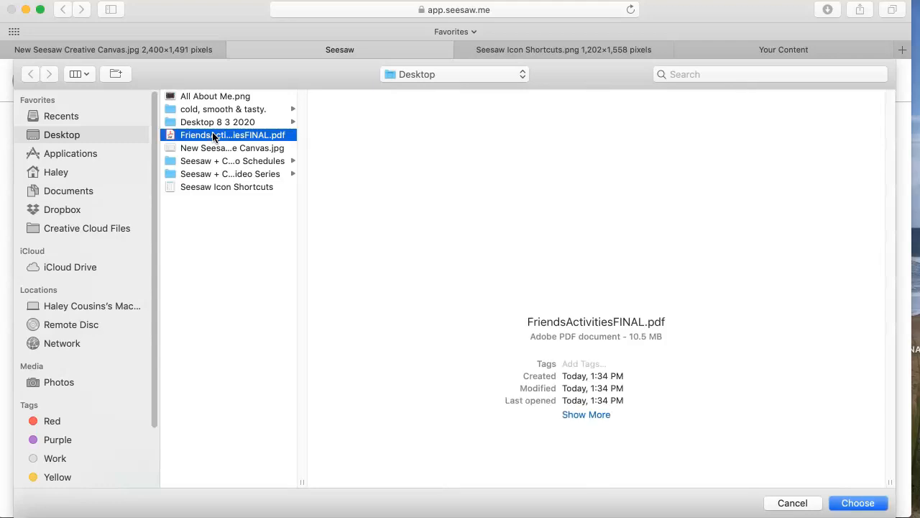
{"action": "left_click", "coordinate": [860, 506]}
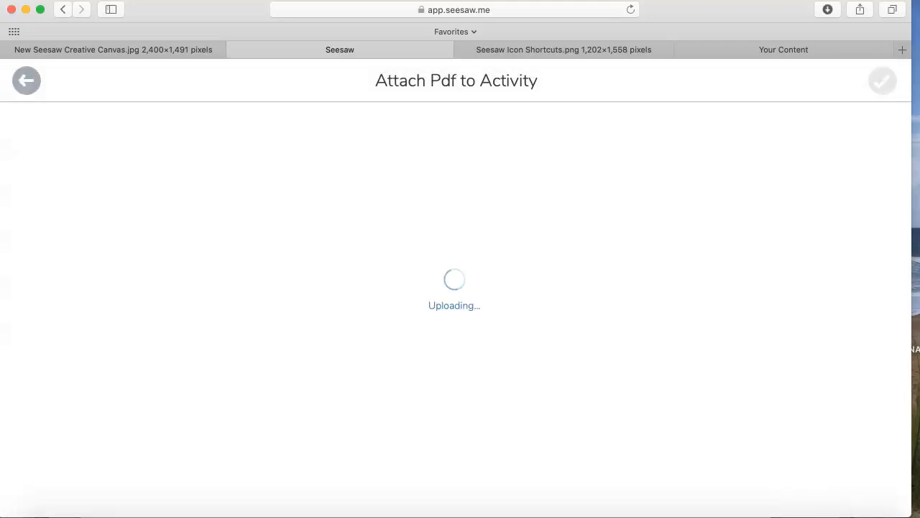